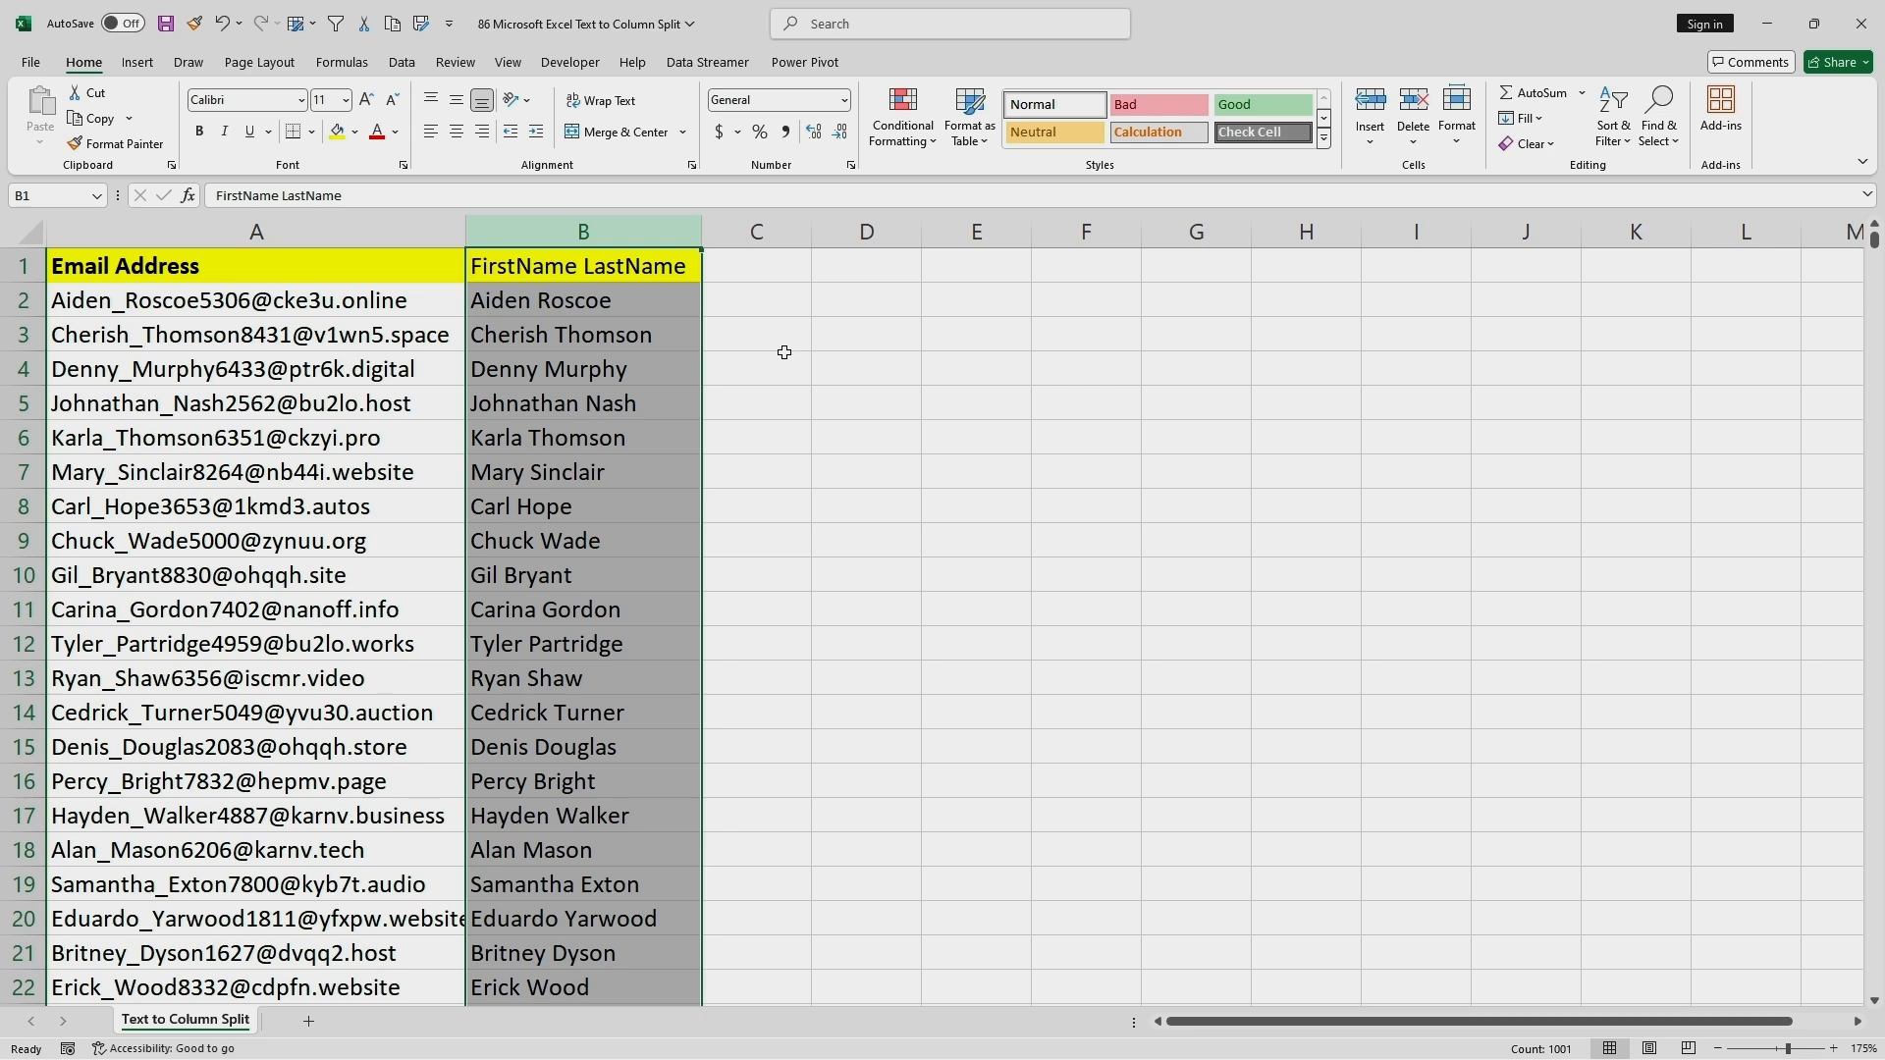
Start Text to Columns for column B with the Delimited data type and continue to the delimiter settings.
click(402, 69)
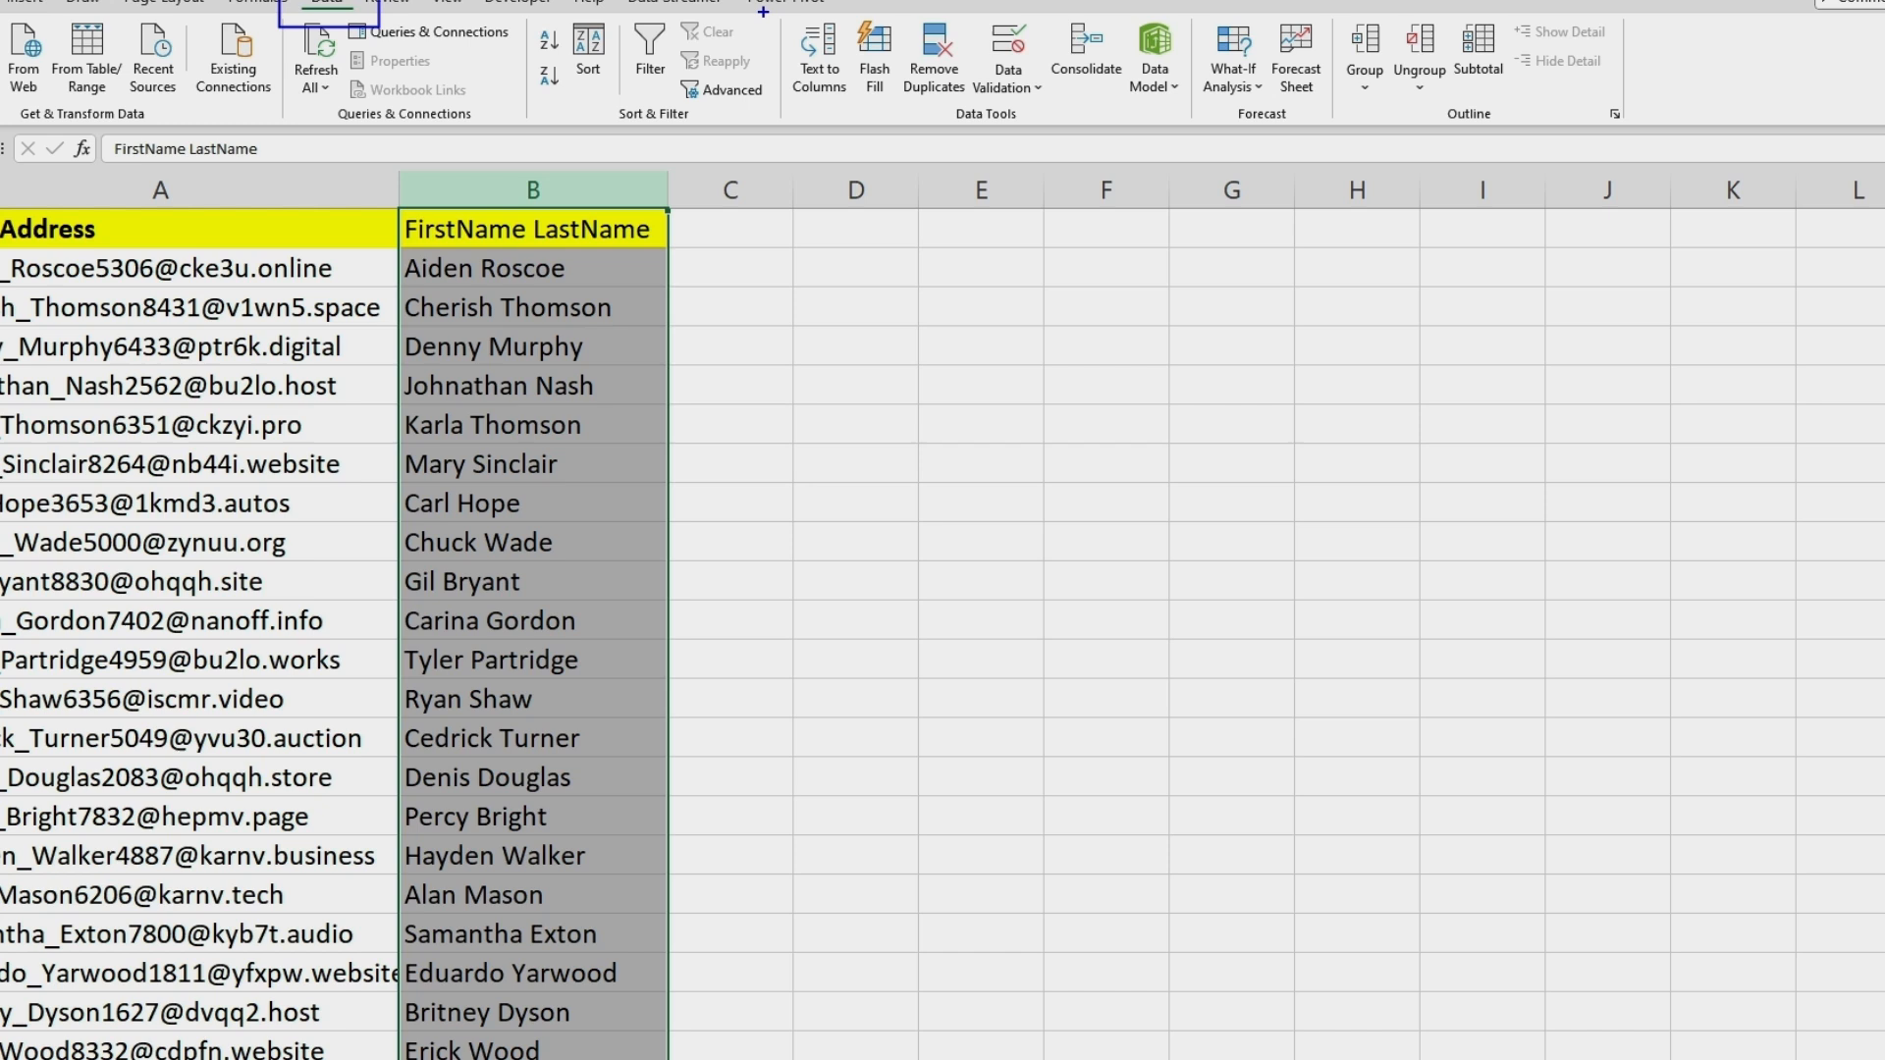
mouse_move(763, 12)
mouse_down()
mouse_move(864, 16)
mouse_move(866, 80)
mouse_move(808, 122)
mouse_move(771, 92)
mouse_move(769, 26)
mouse_up()
drag(859, 117, 874, 138)
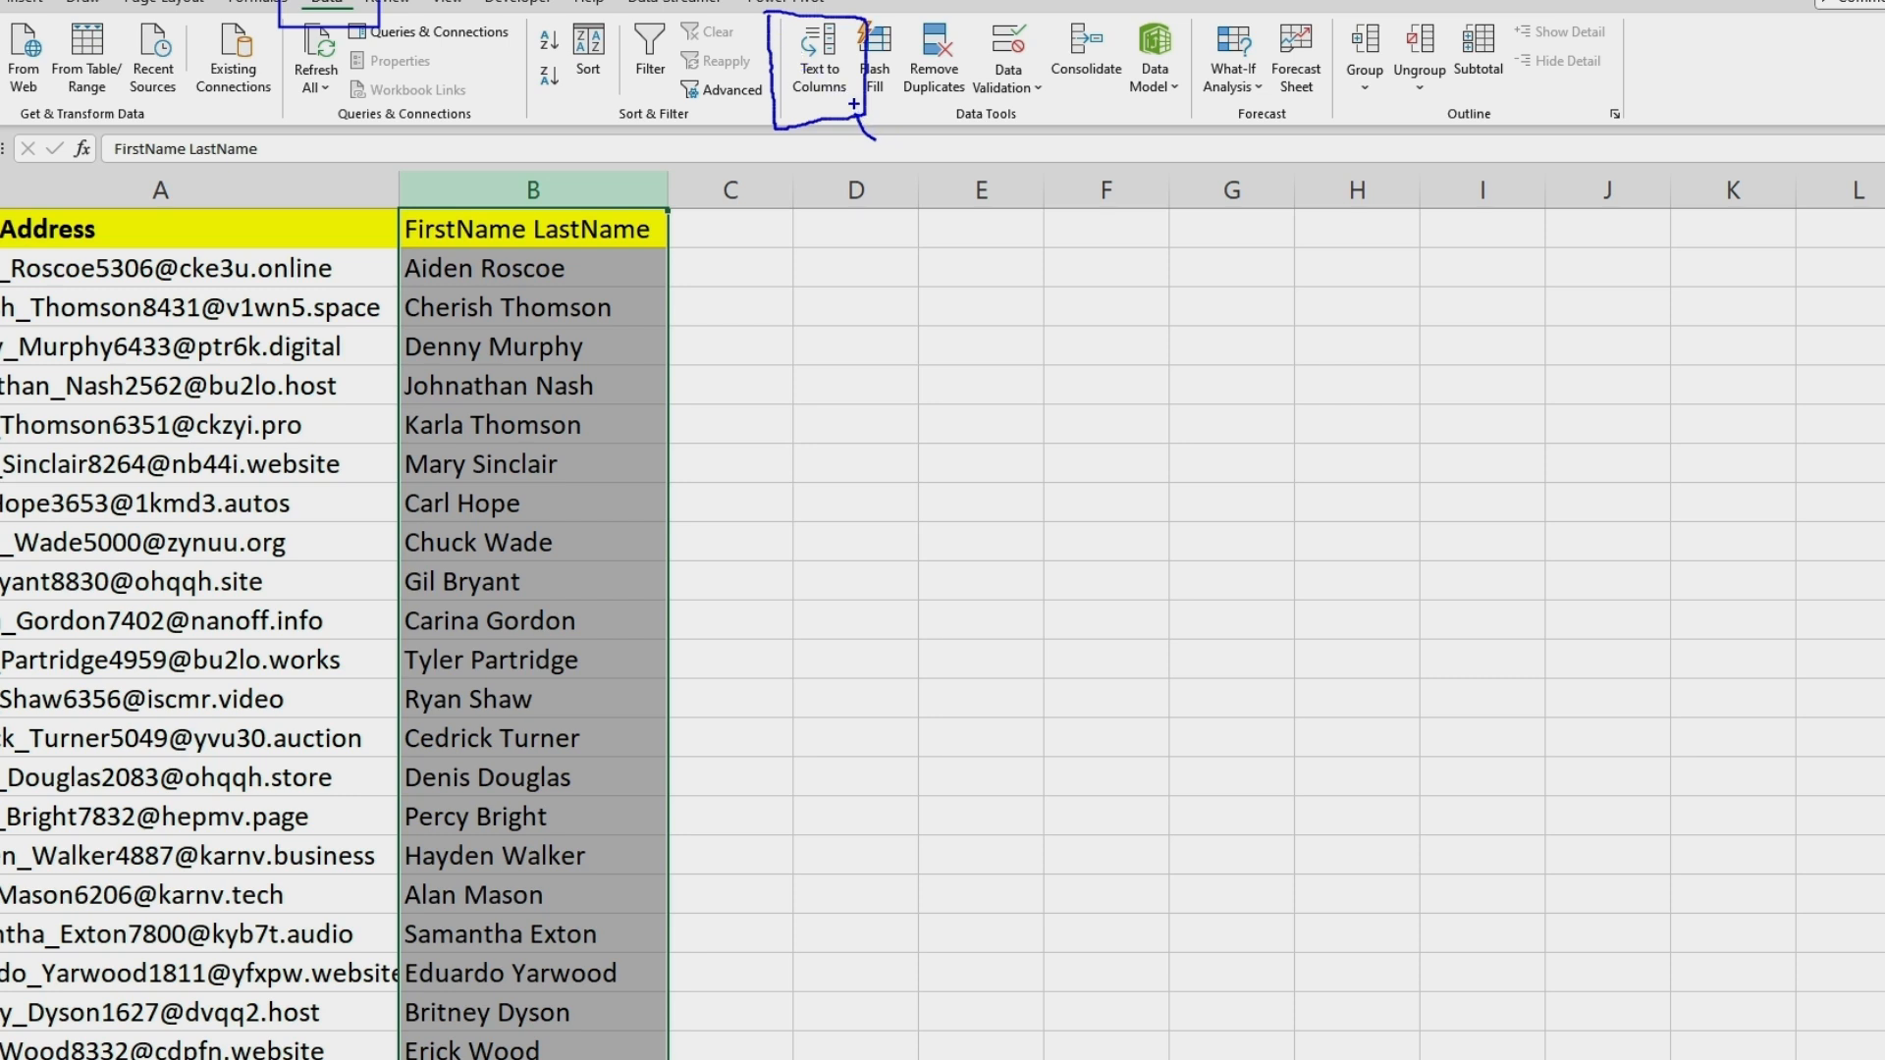
drag(854, 104, 858, 115)
key(Escape)
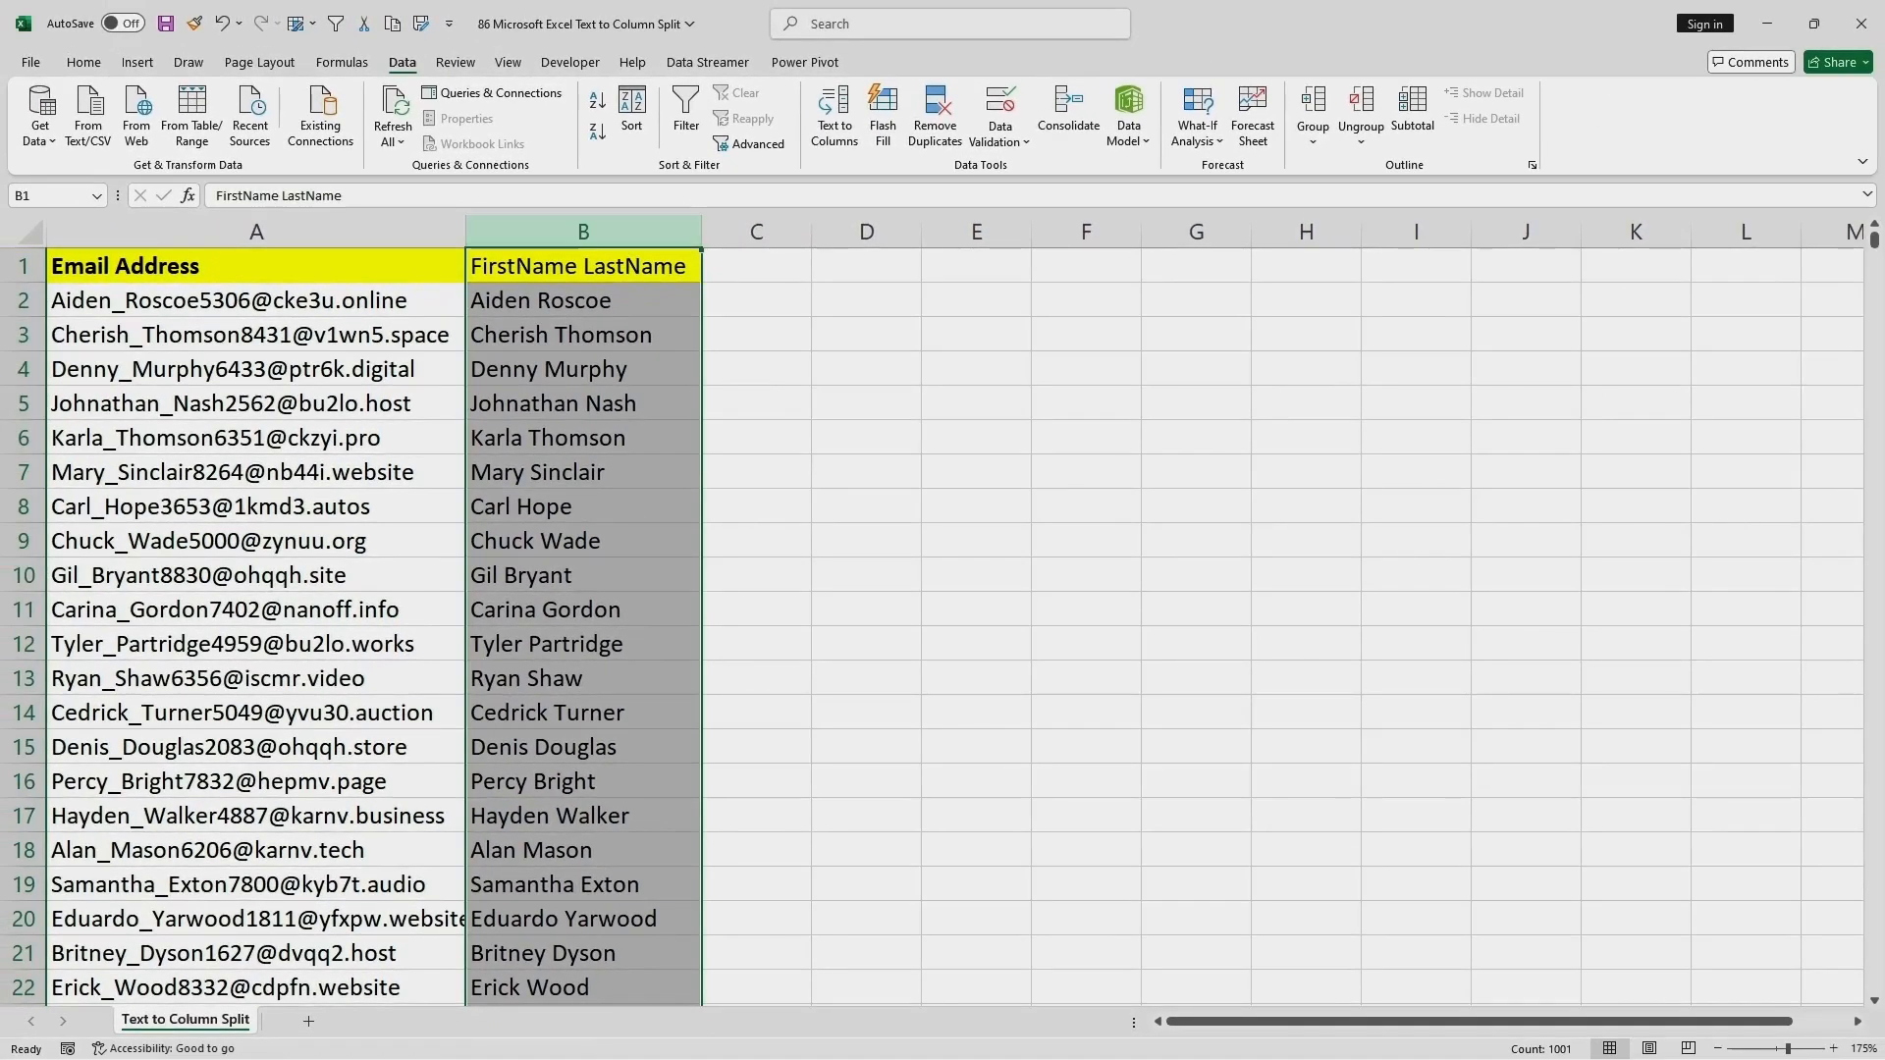
click(833, 124)
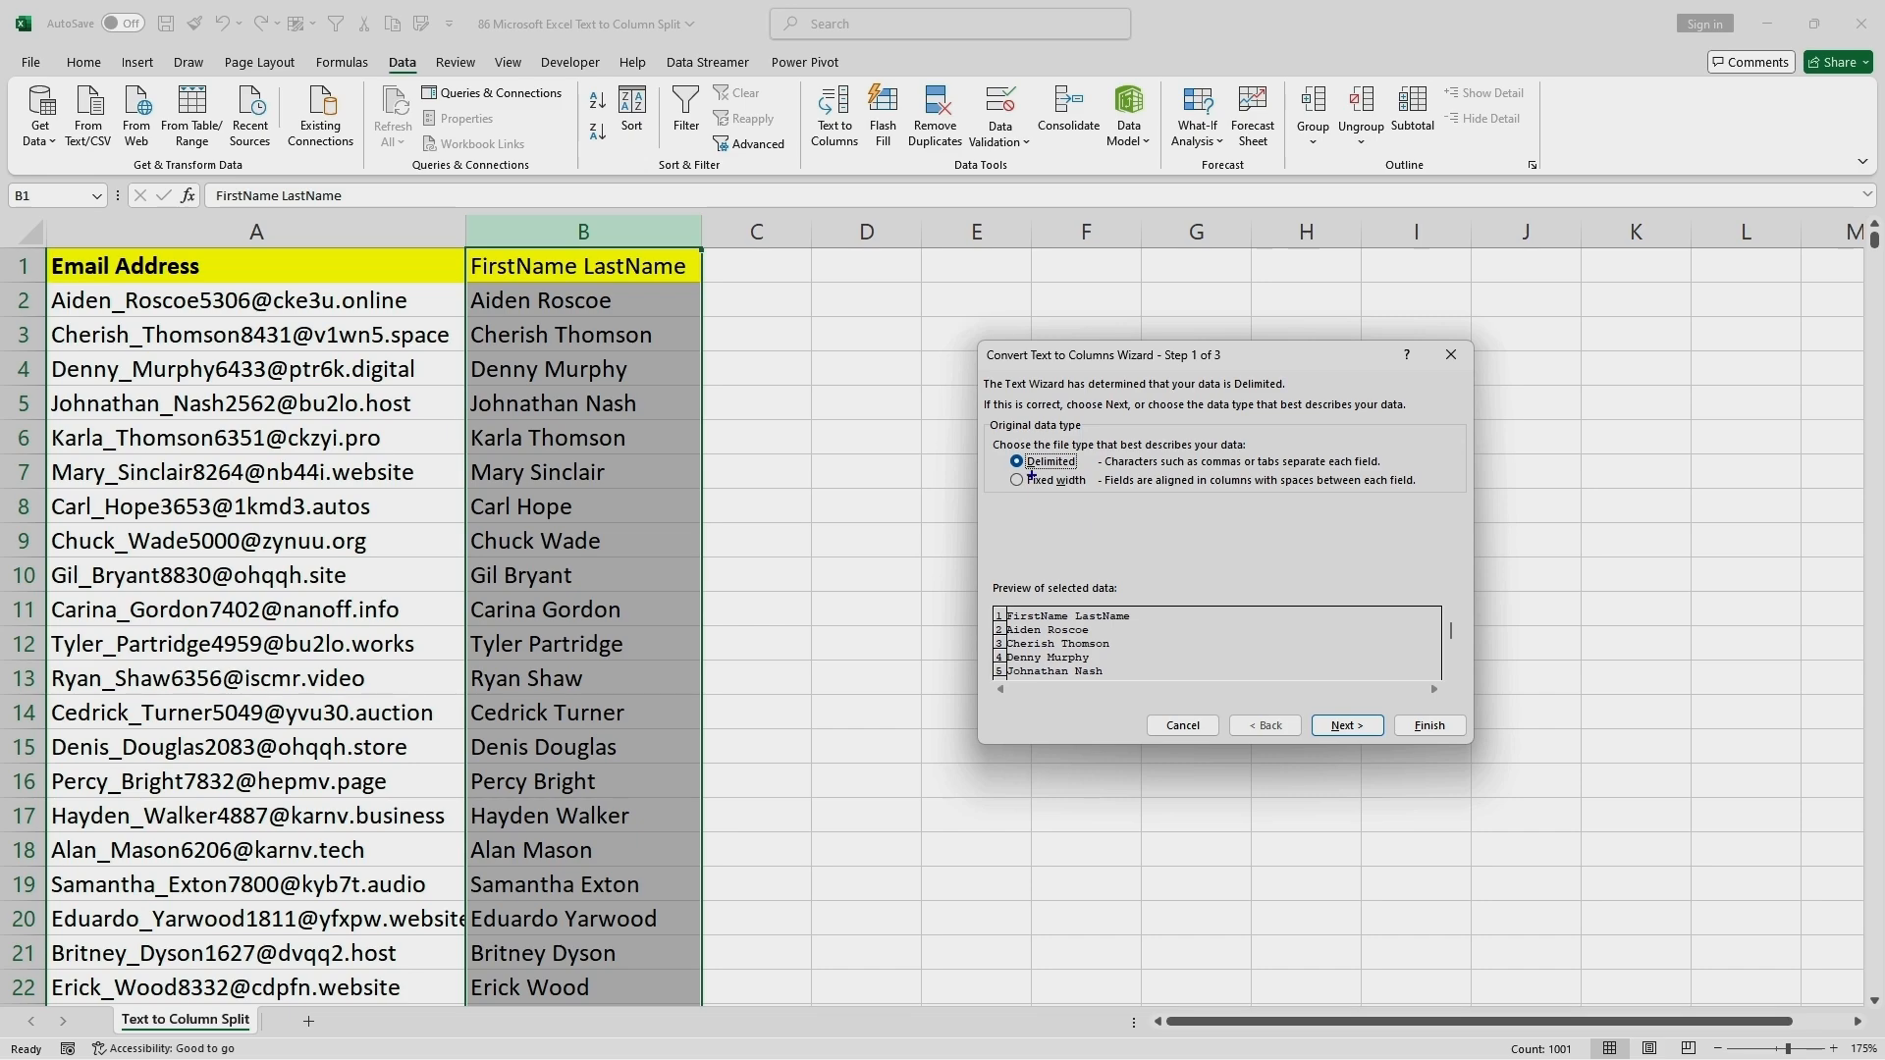
drag(990, 448, 1093, 472)
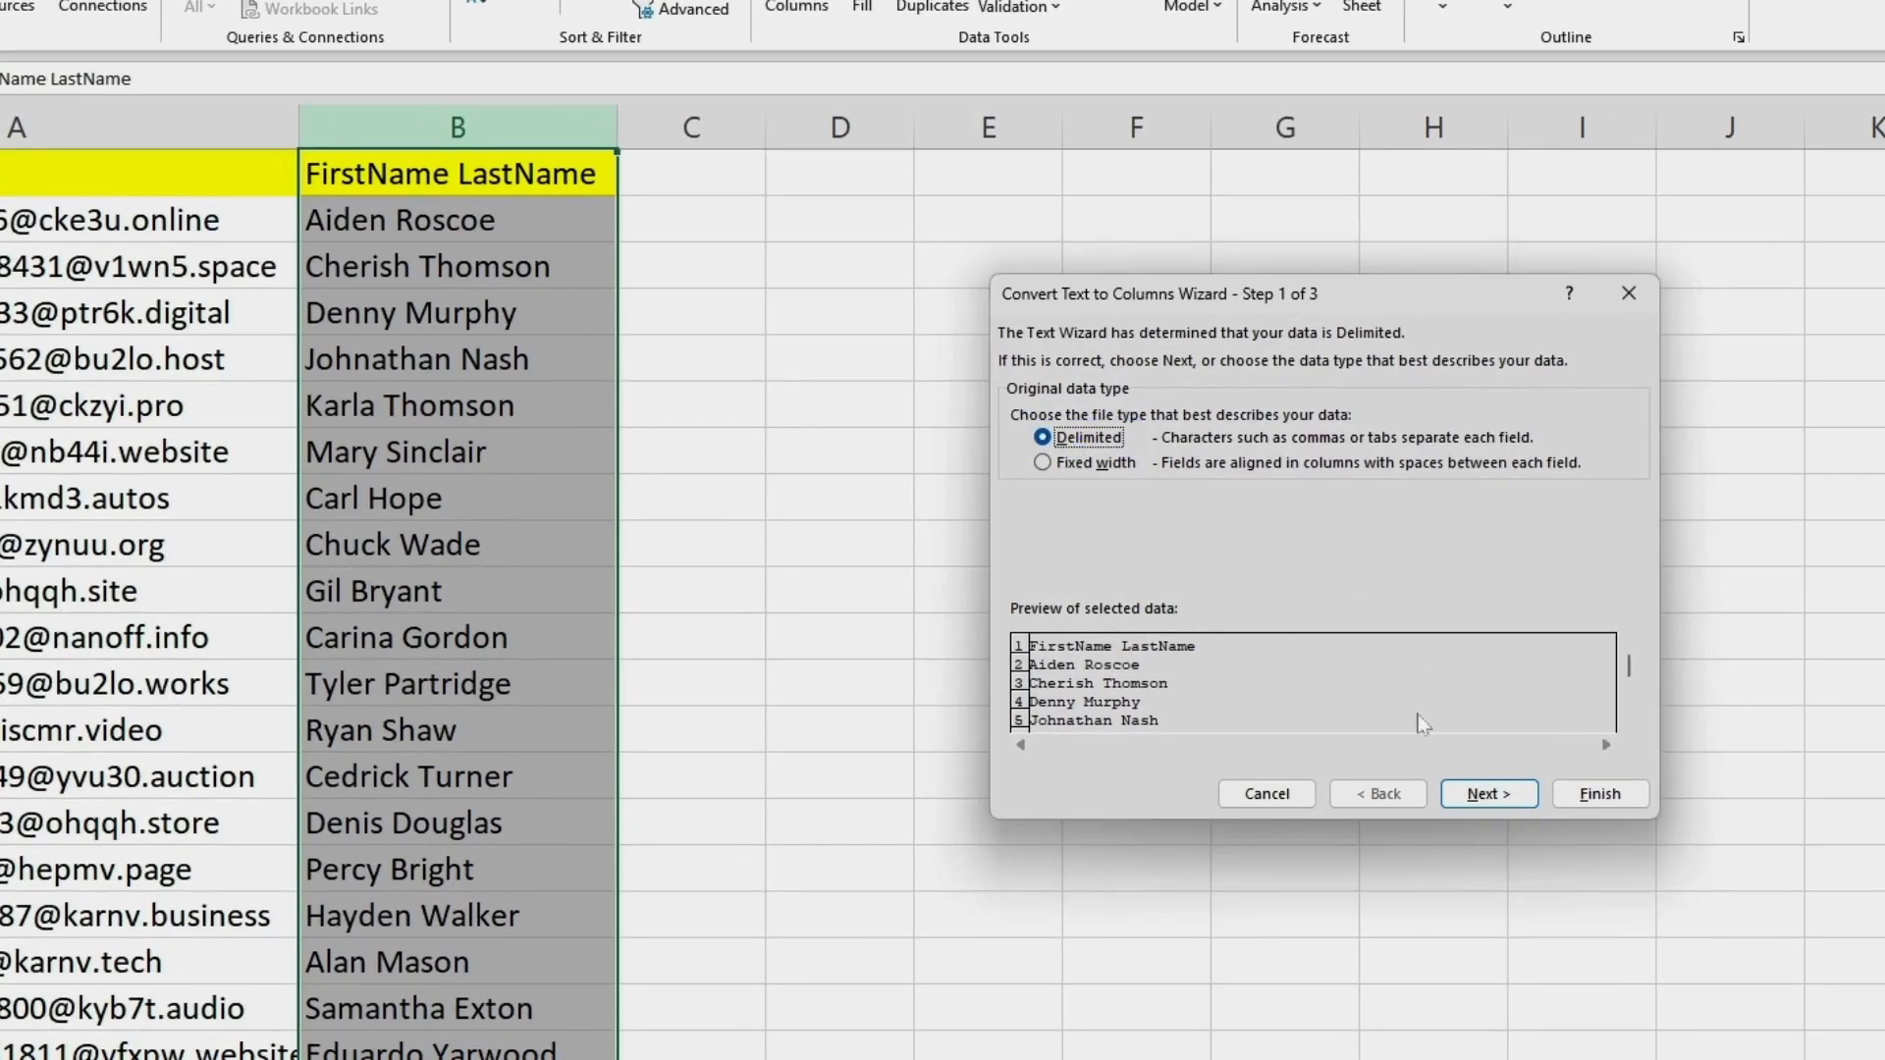
click(1483, 797)
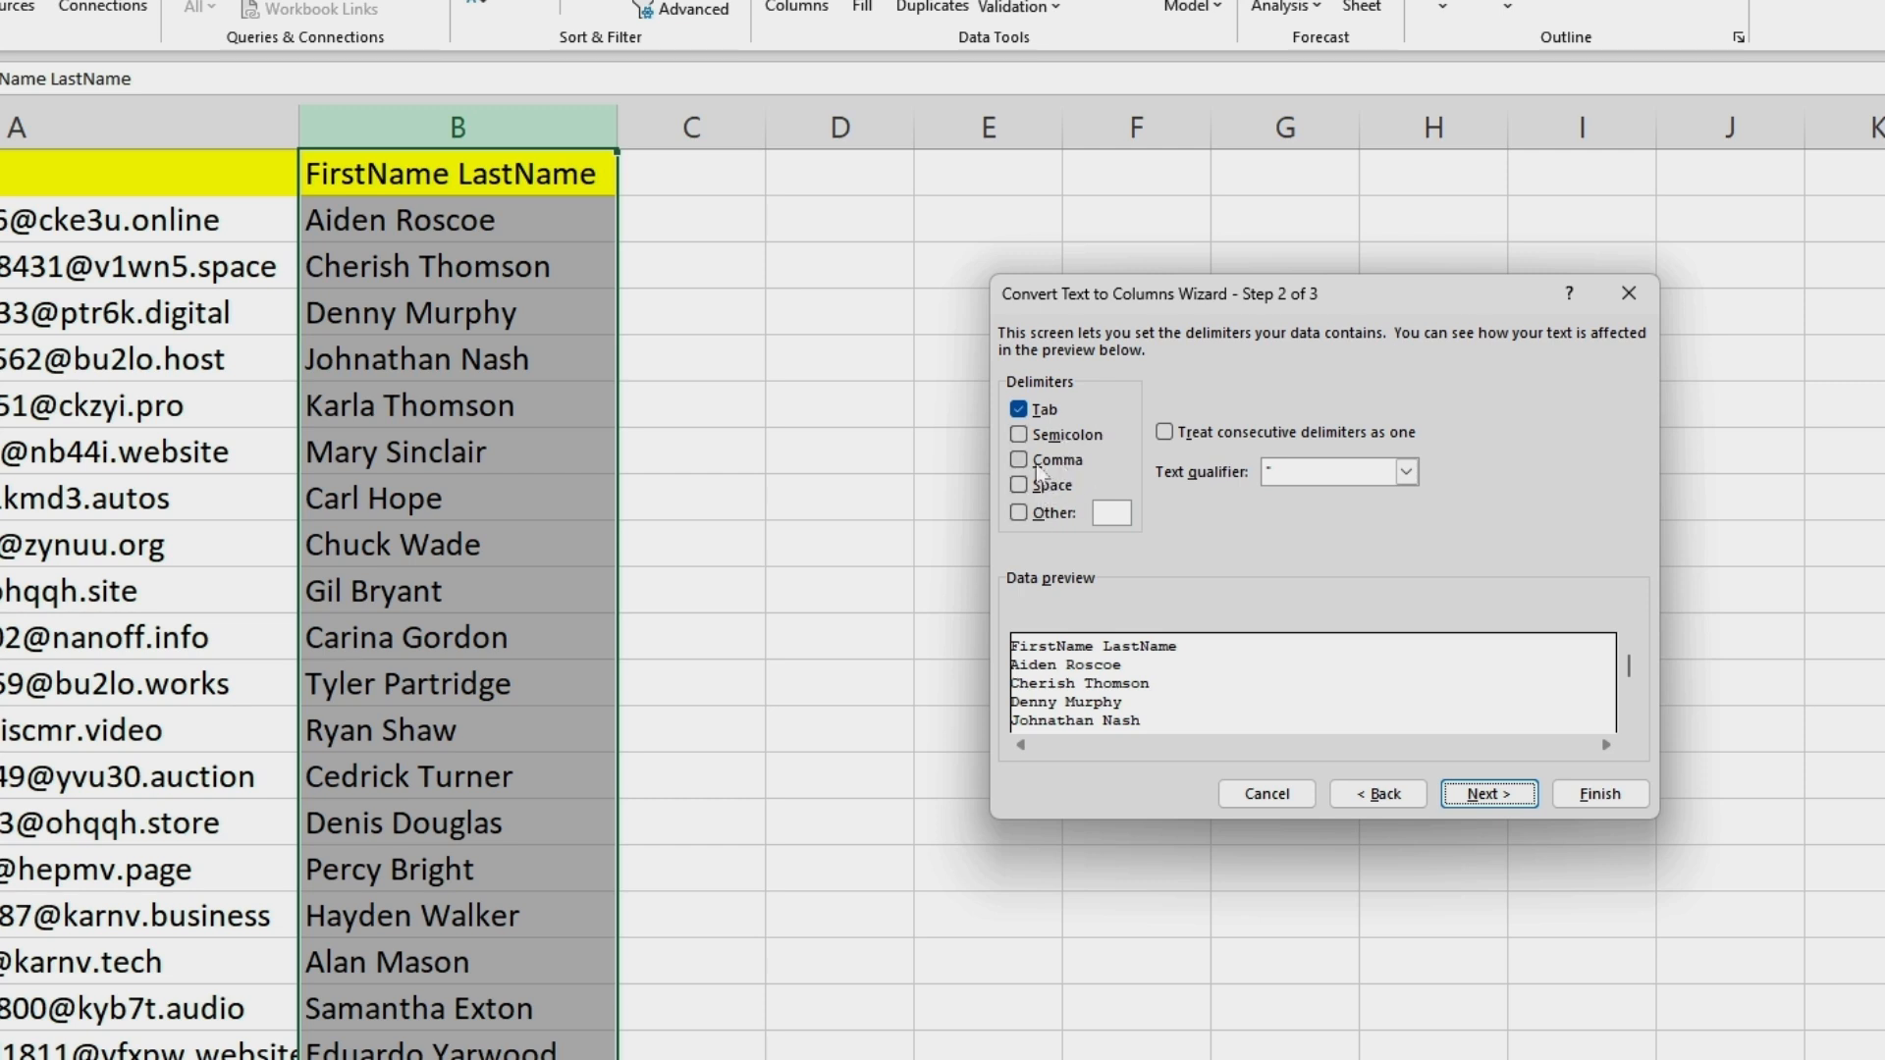
Preview the column B split with Semicolon and with Space as the only delimiter, and cancel the wizard.
click(1019, 409)
click(1020, 434)
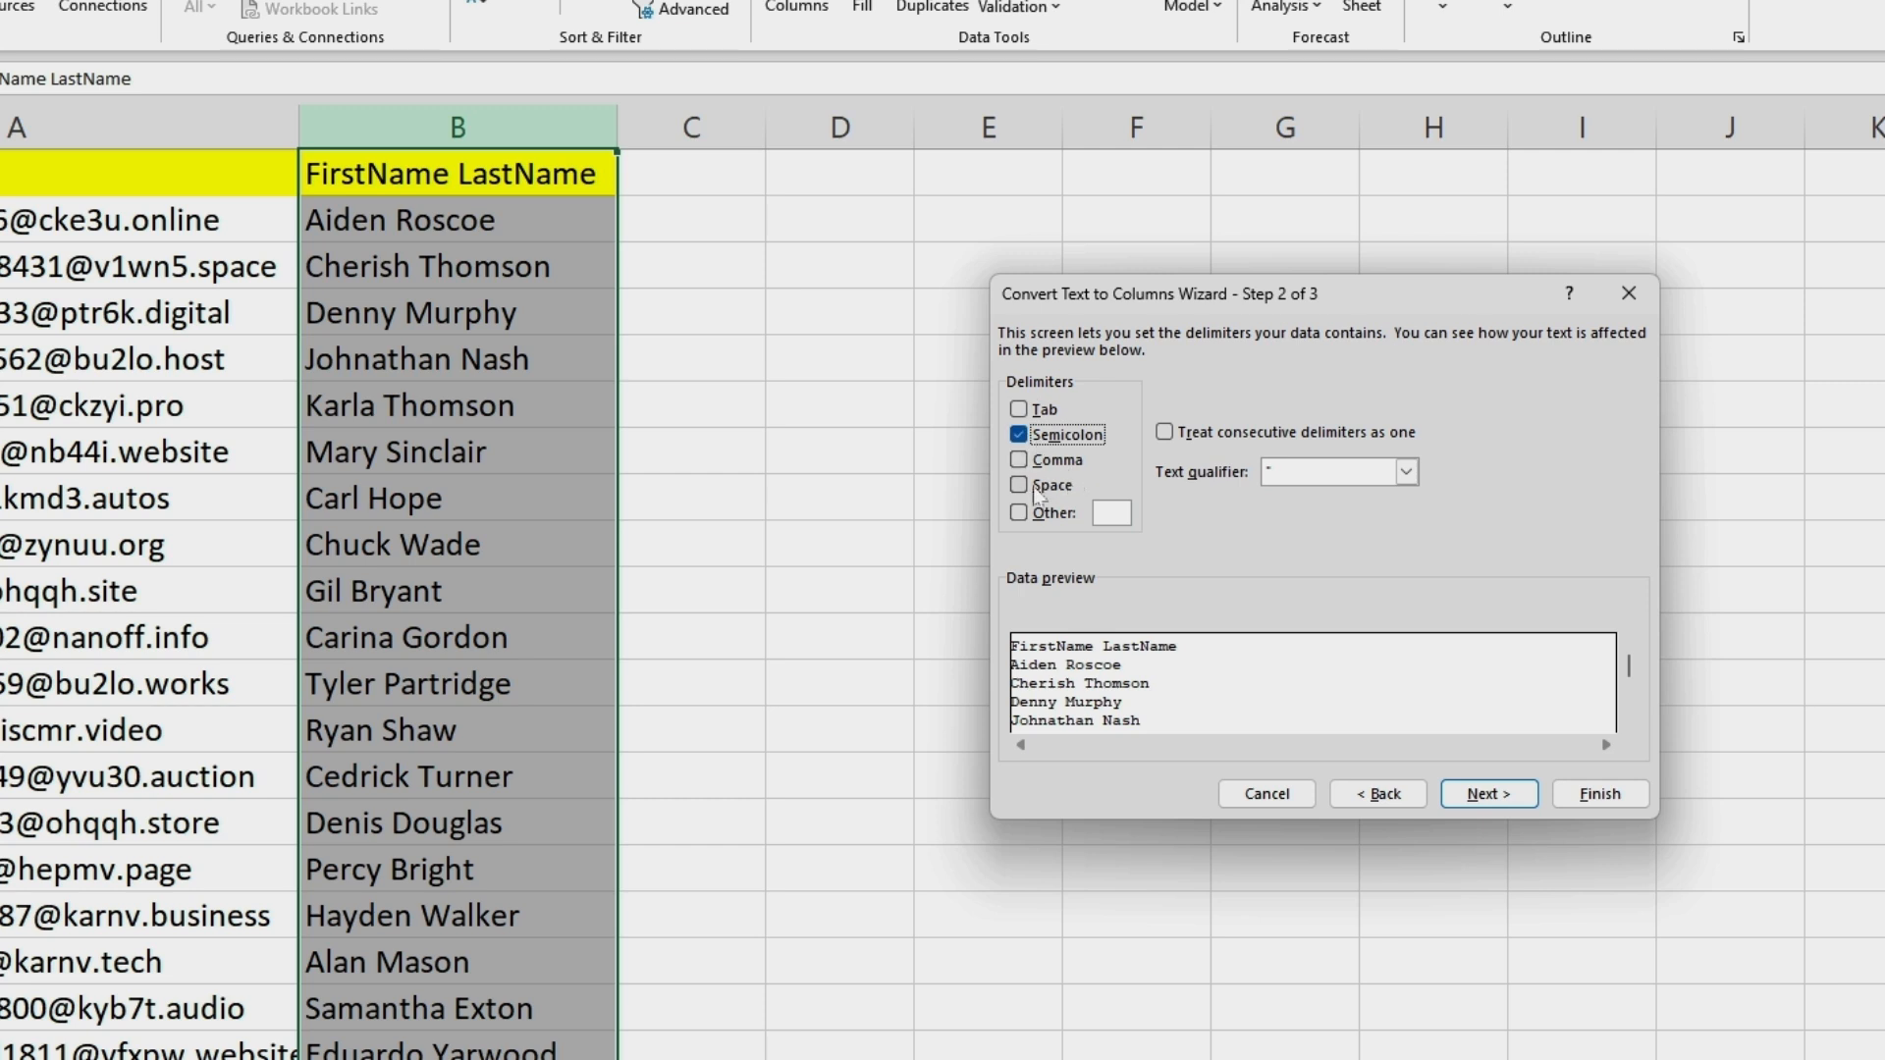
click(1019, 434)
click(1017, 483)
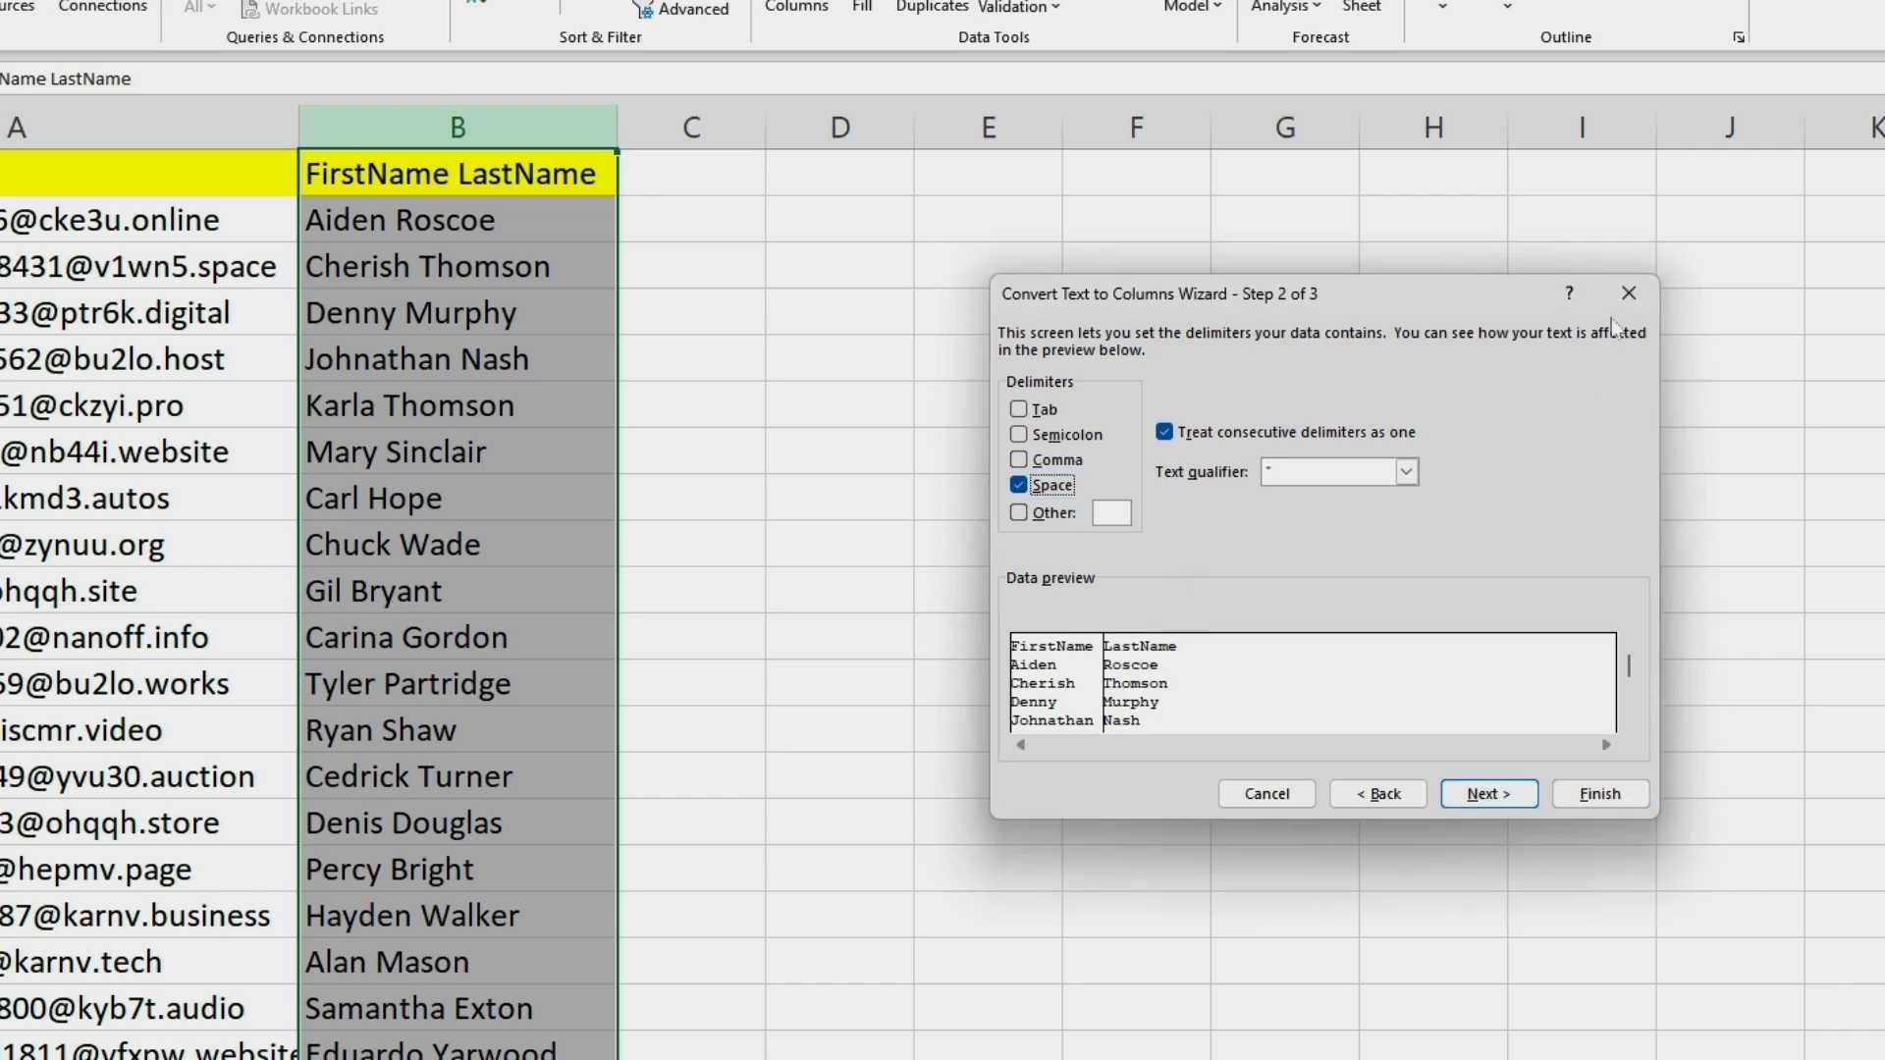
click(1629, 293)
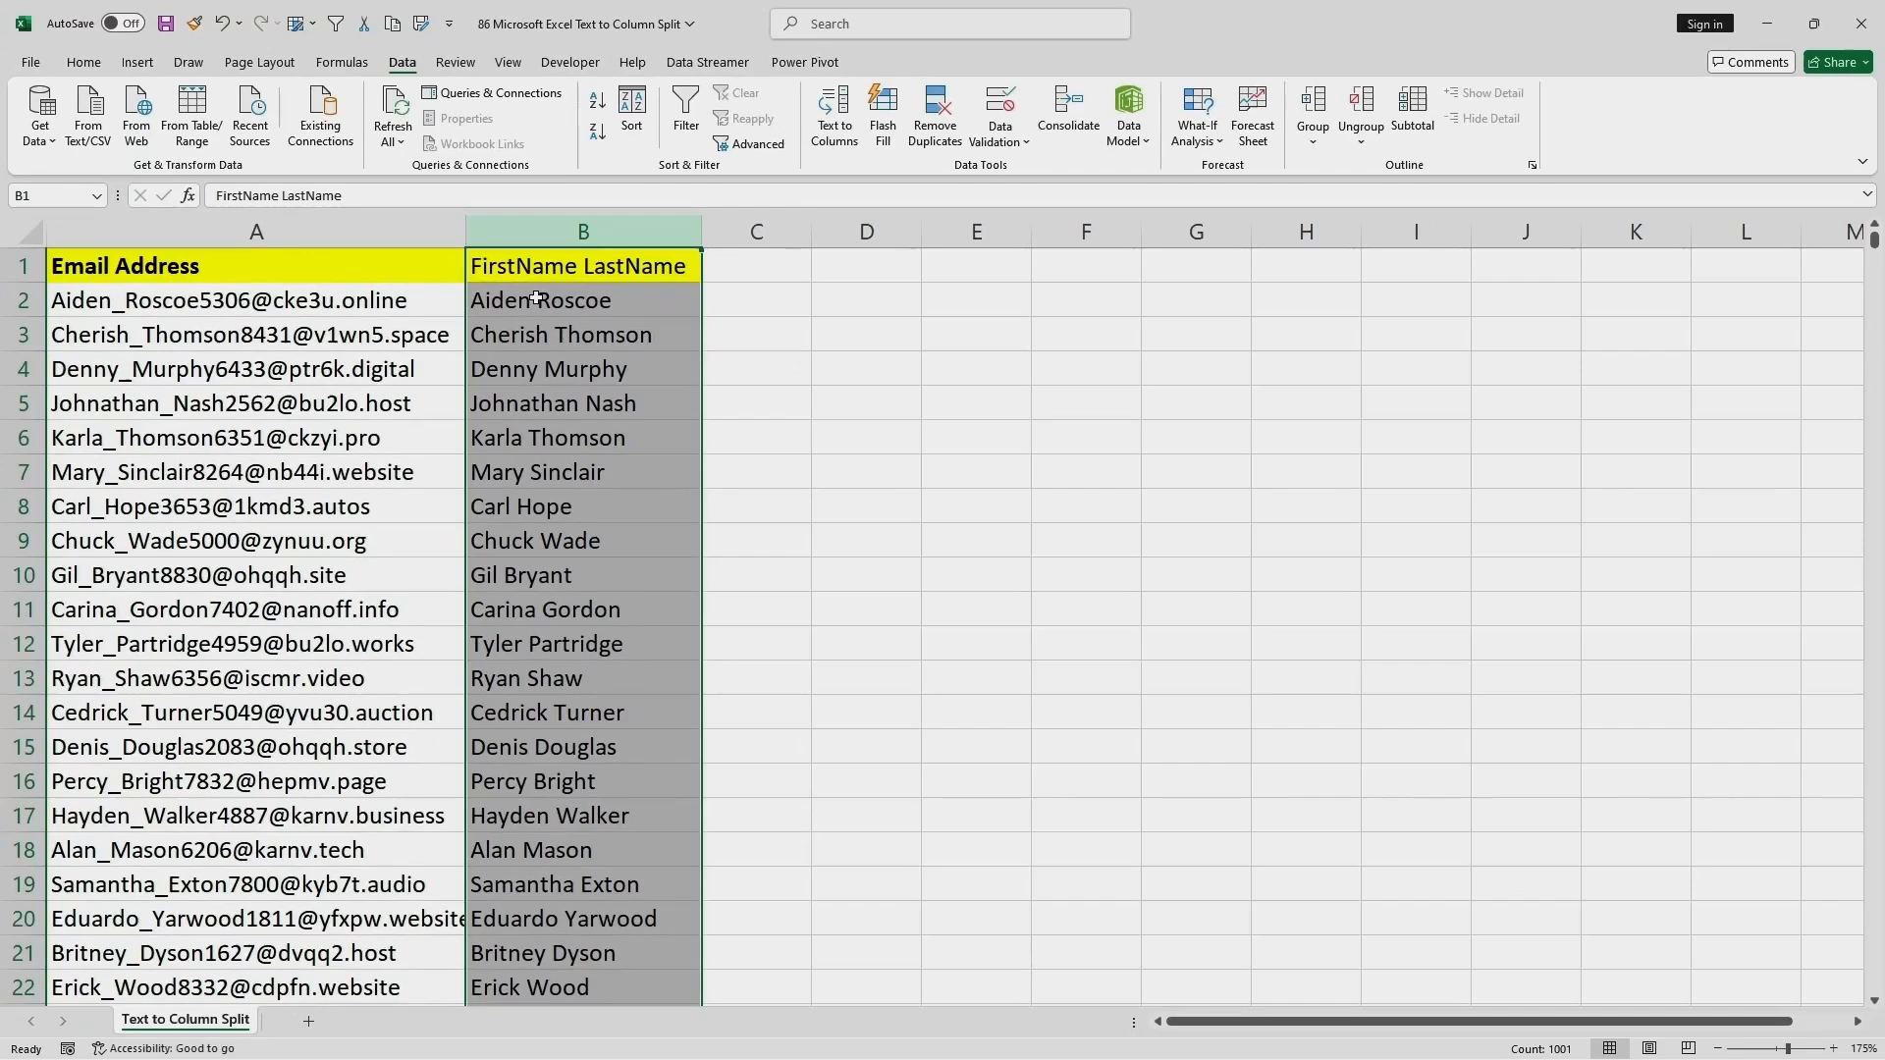
Replace the space between first and last name with a comma in cells B2 to B5.
double_click(537, 300)
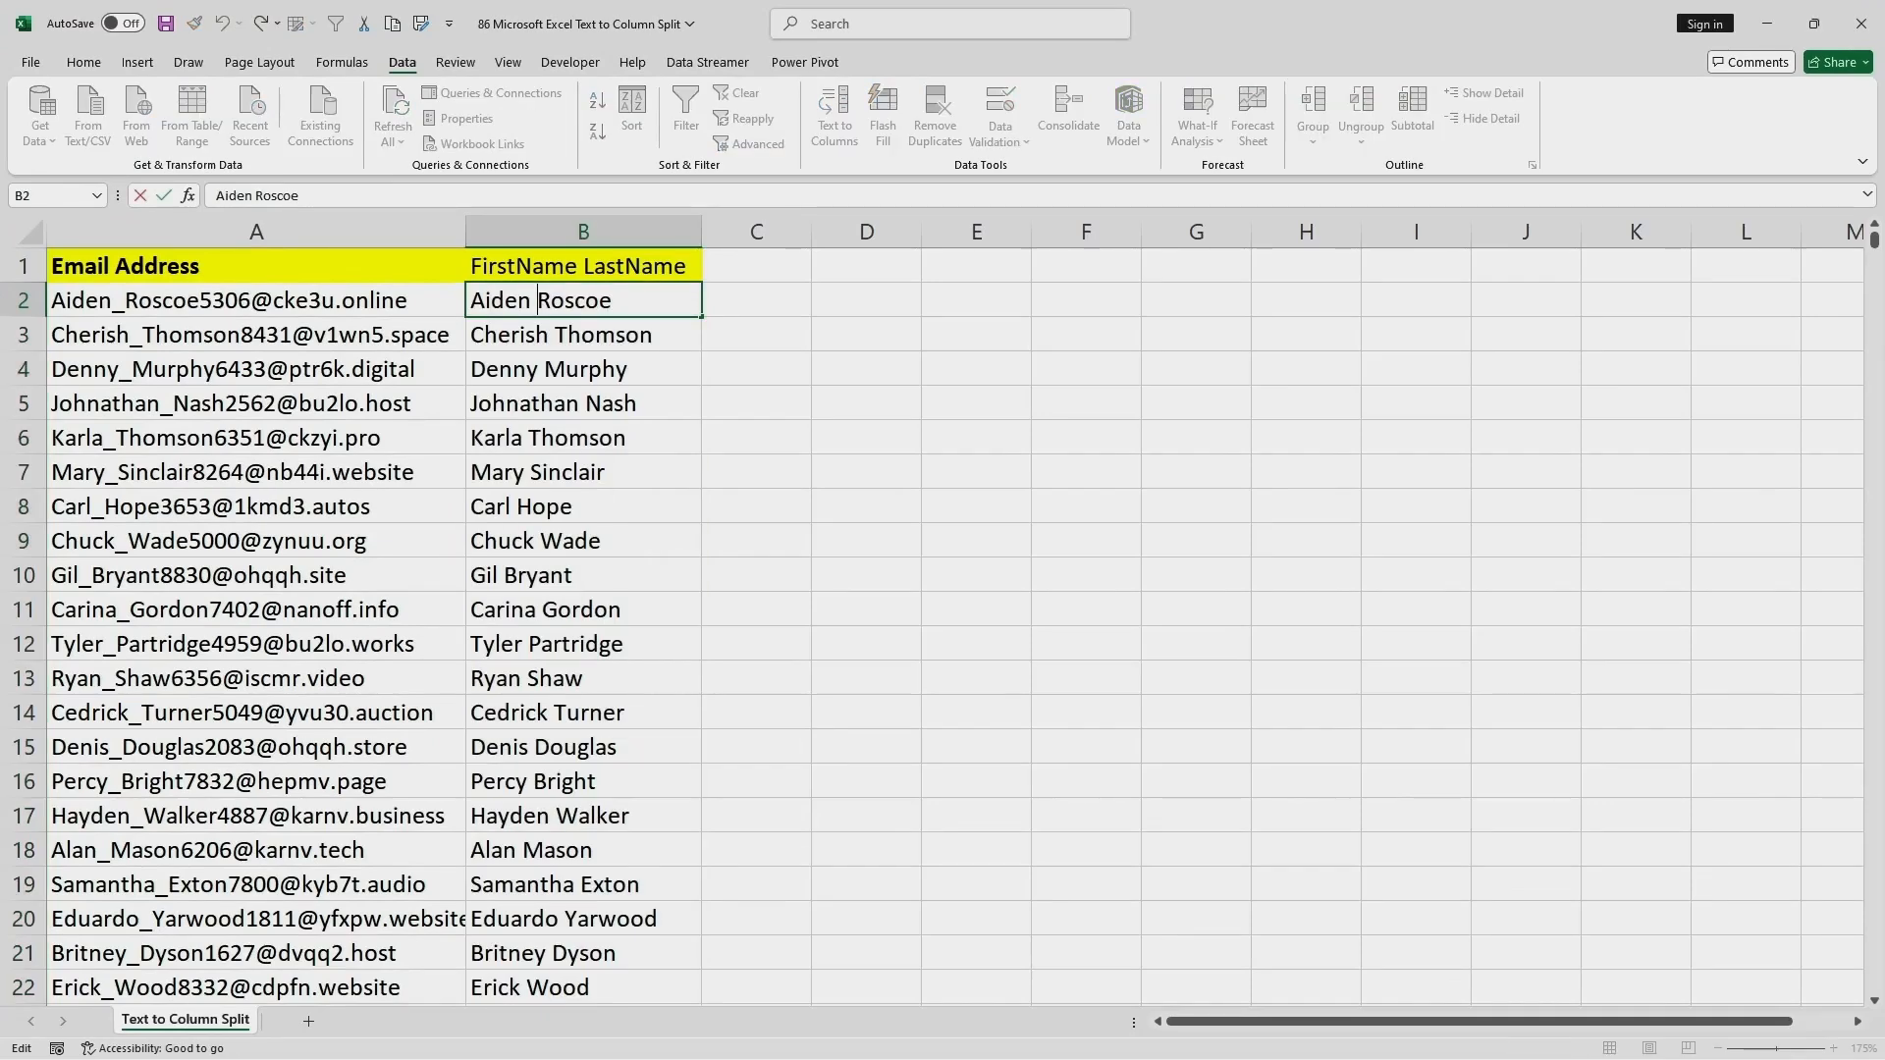
key(BackSpace)
text(,)
double_click(555, 334)
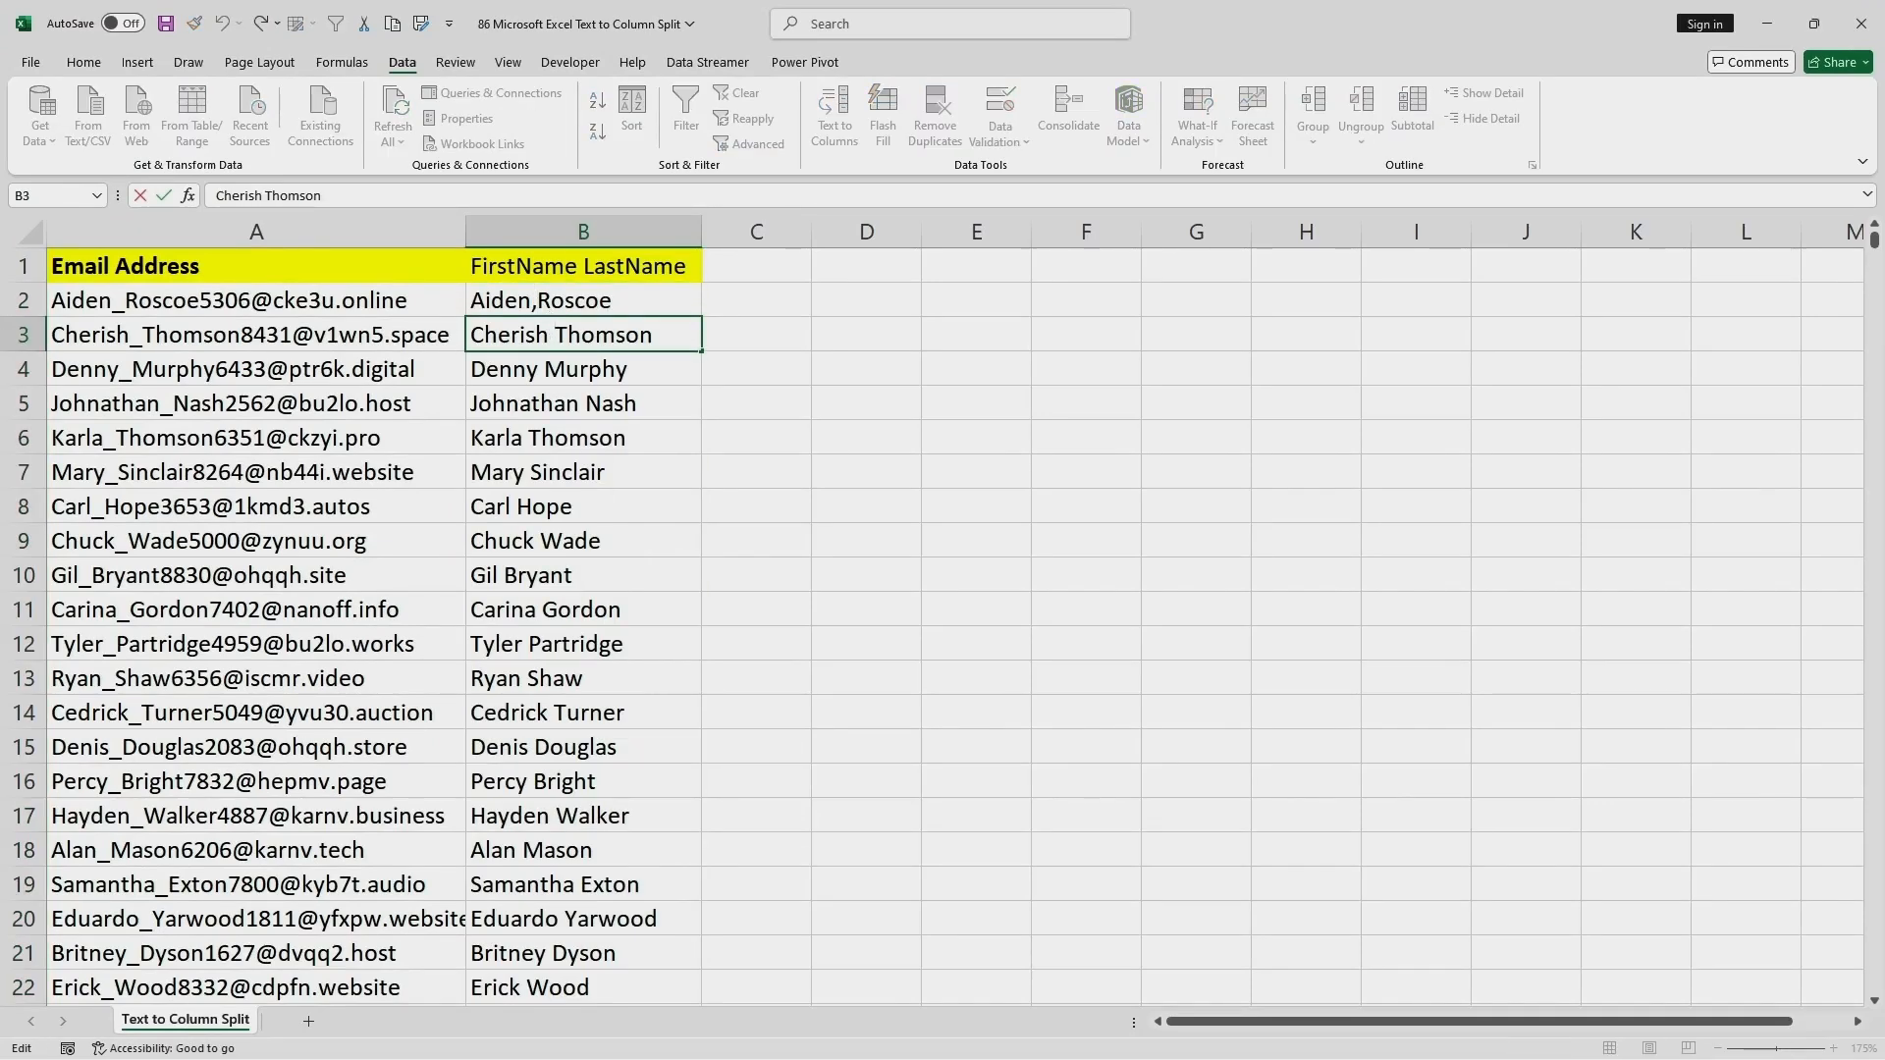
key(BackSpace)
text(,)
double_click(539, 370)
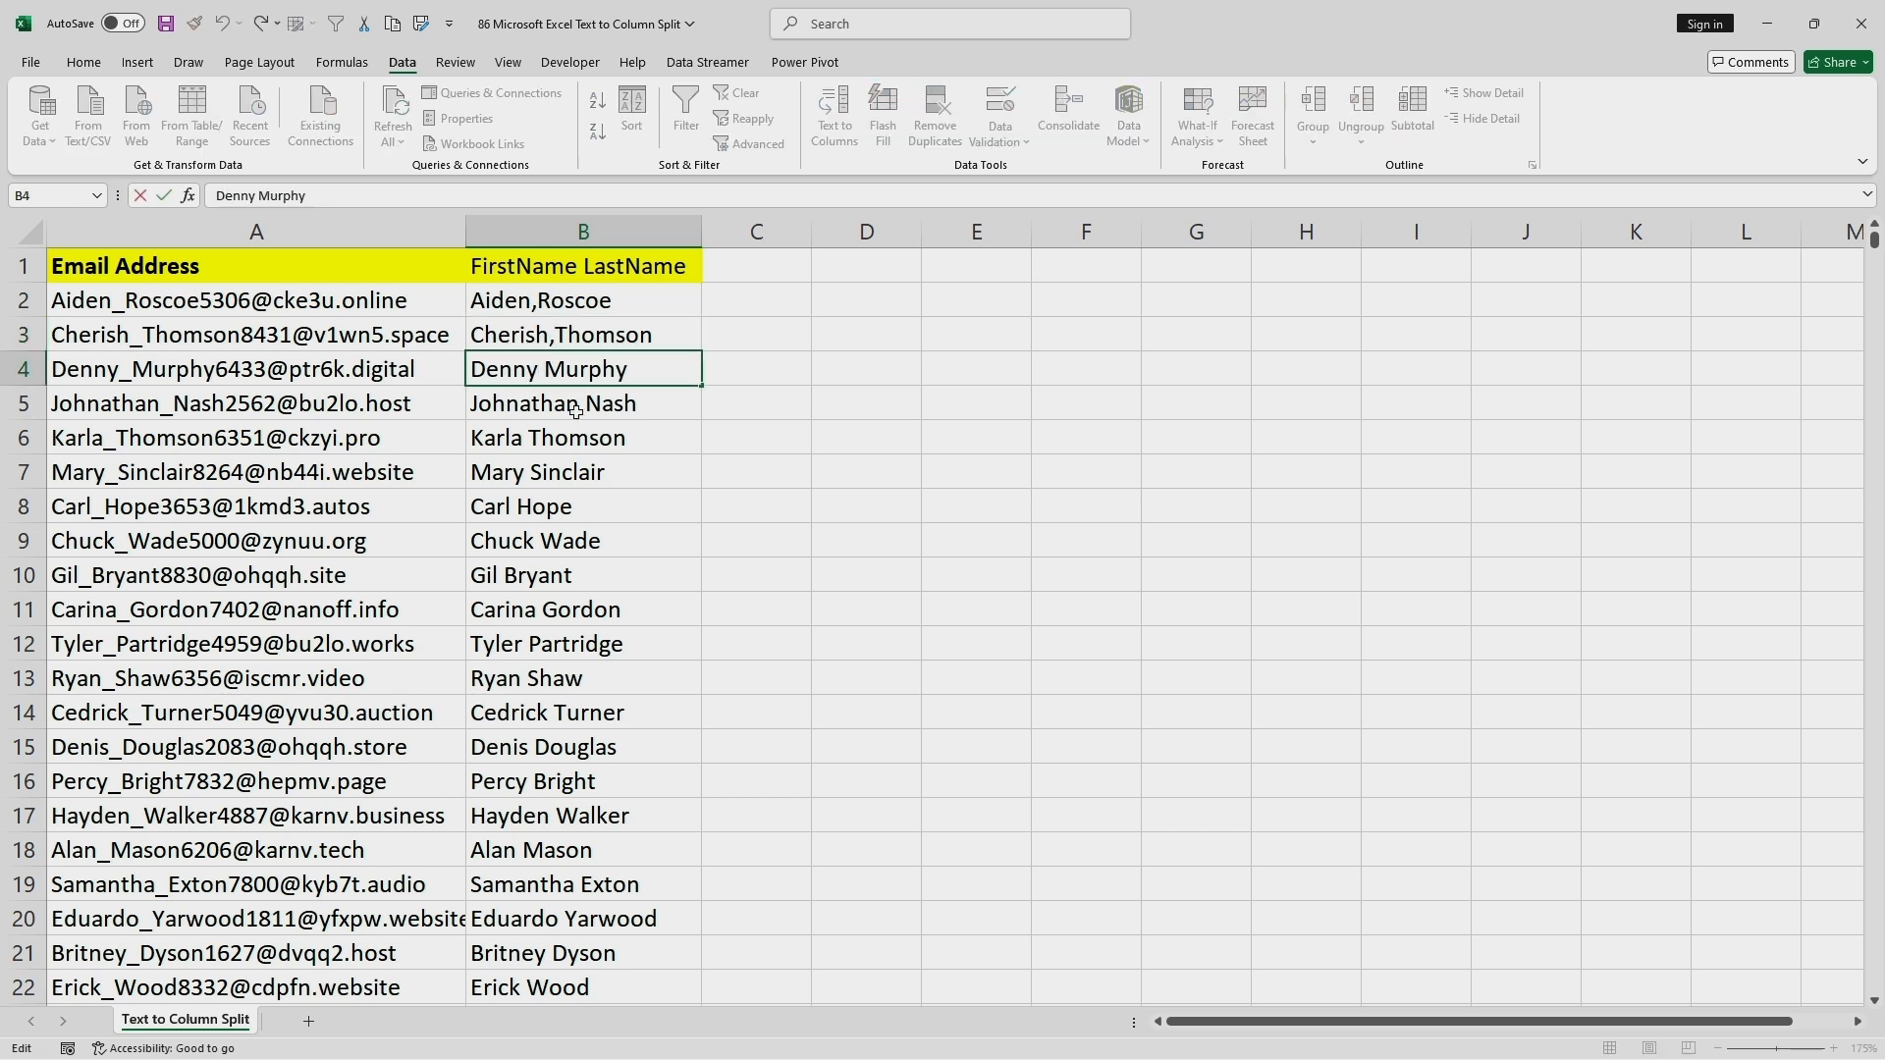
key(BackSpace)
text(,)
double_click(583, 405)
key(BackSpace)
text(,)
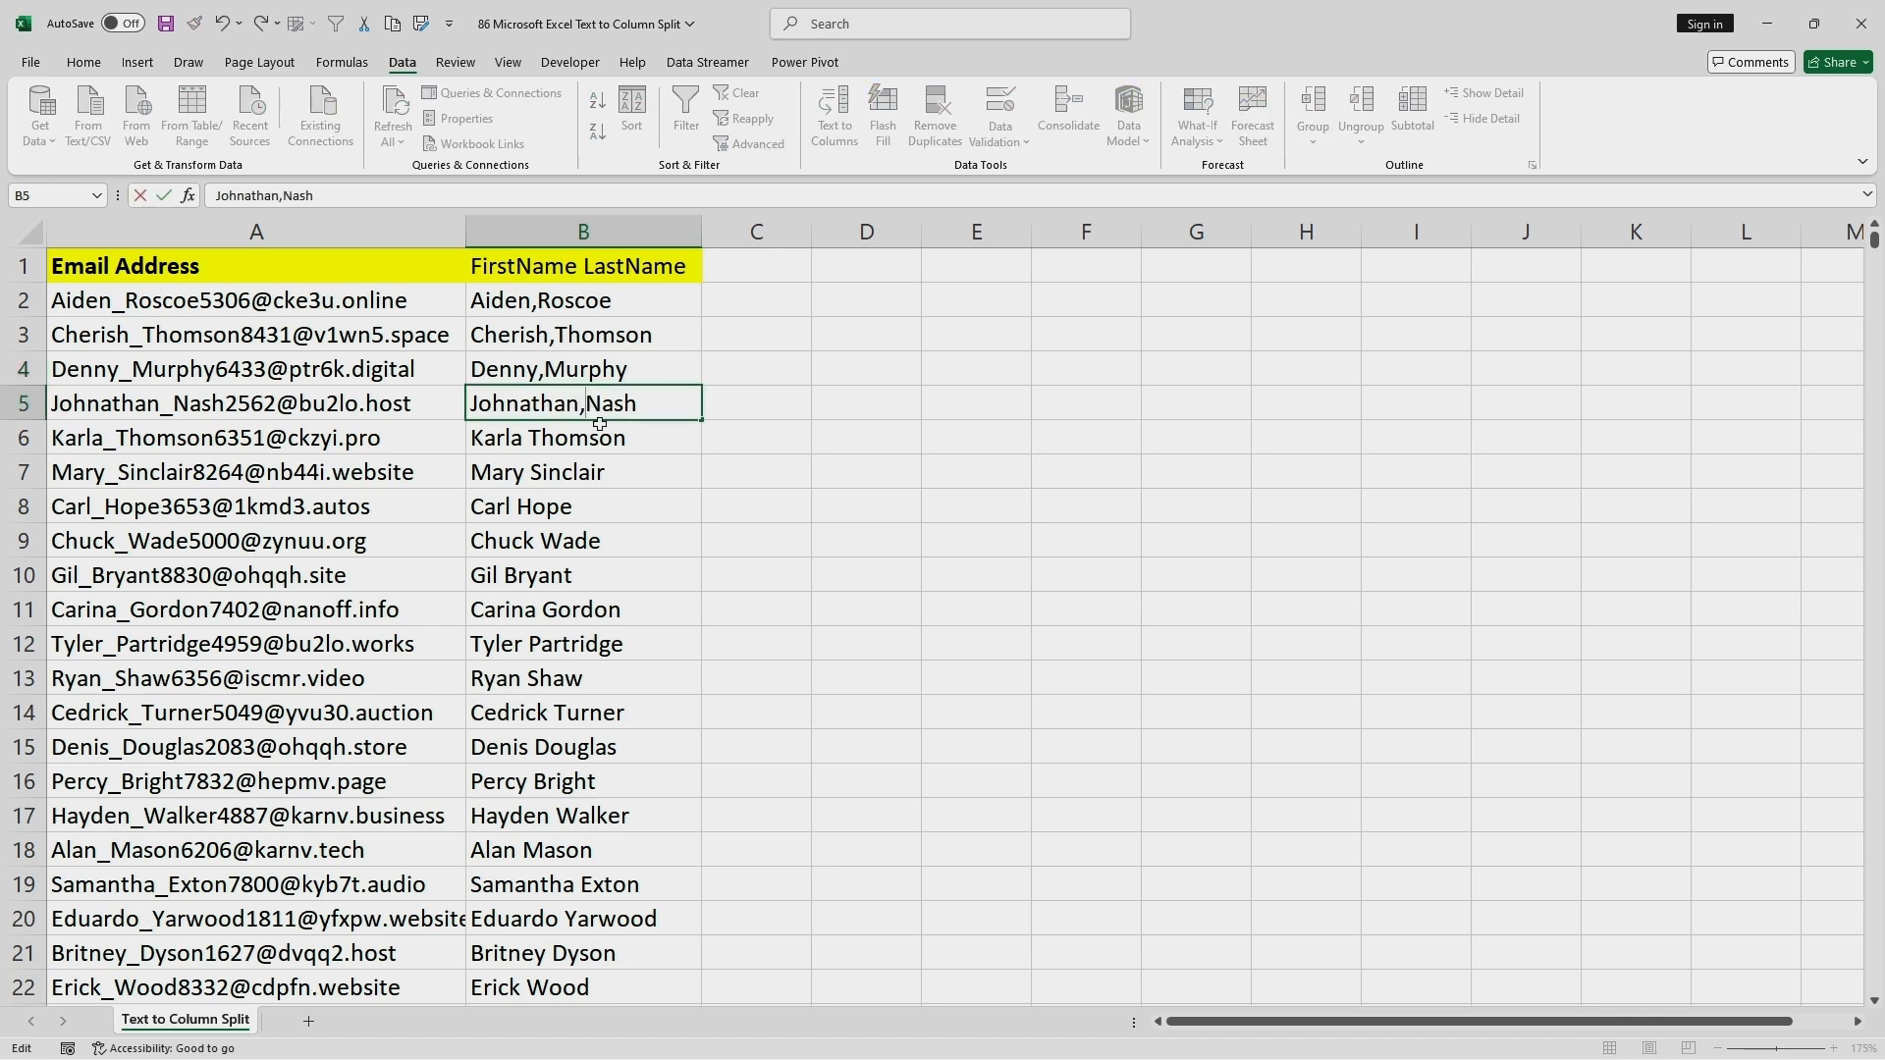
key(Return)
Preview a delimited Text to Columns split of column B with Comma as the only delimiter, and cancel the wizard.
click(602, 233)
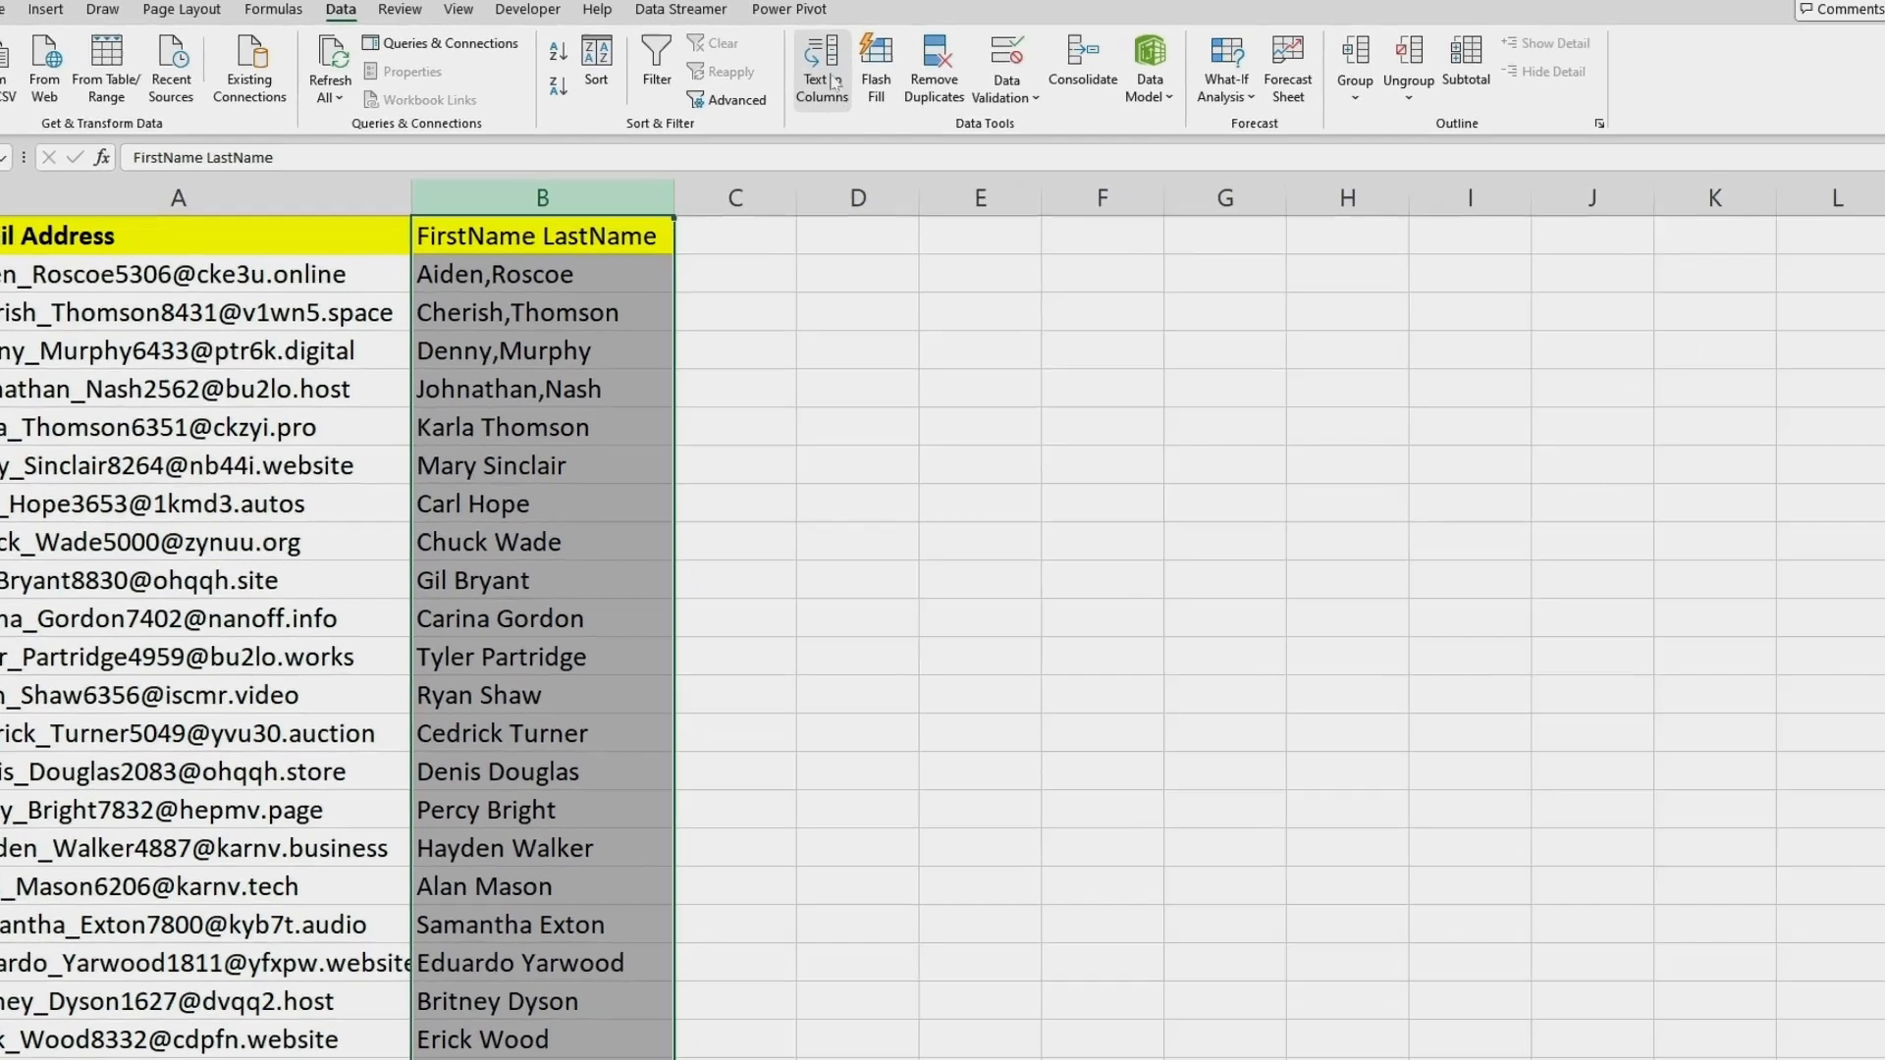
click(835, 125)
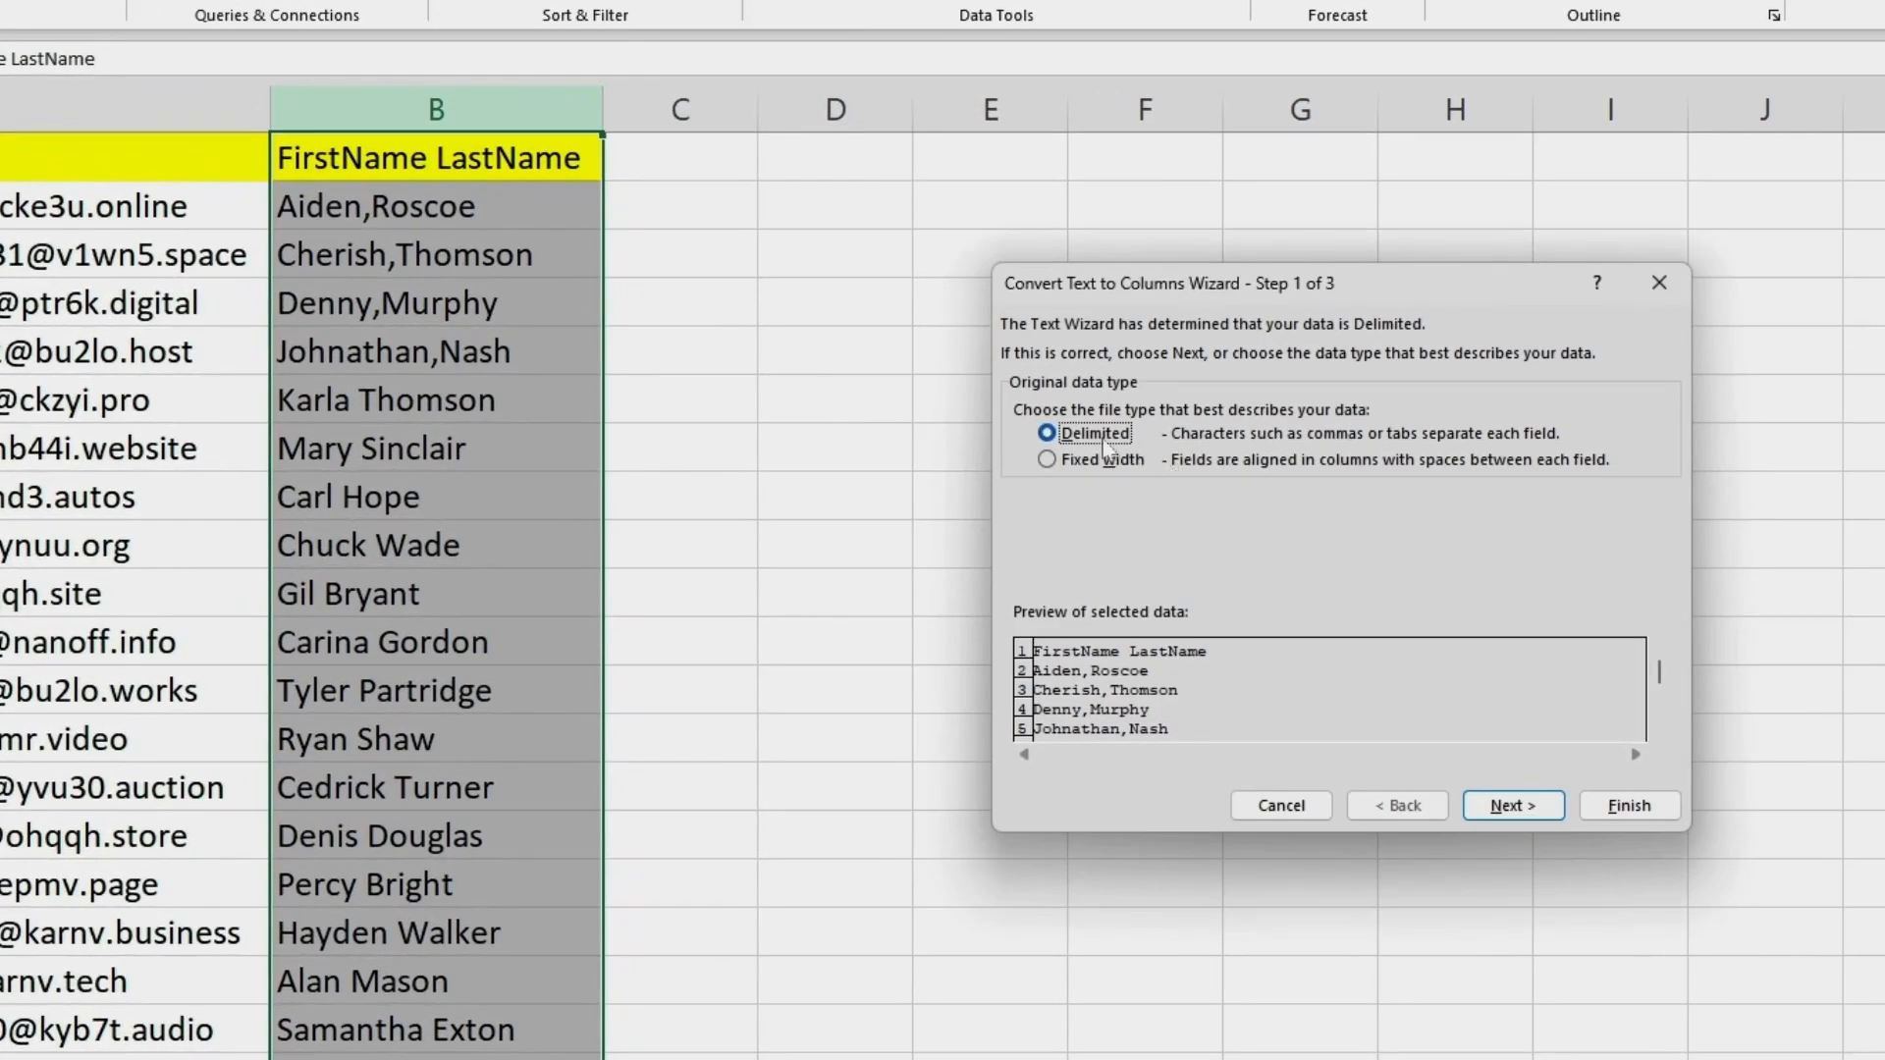
click(1502, 803)
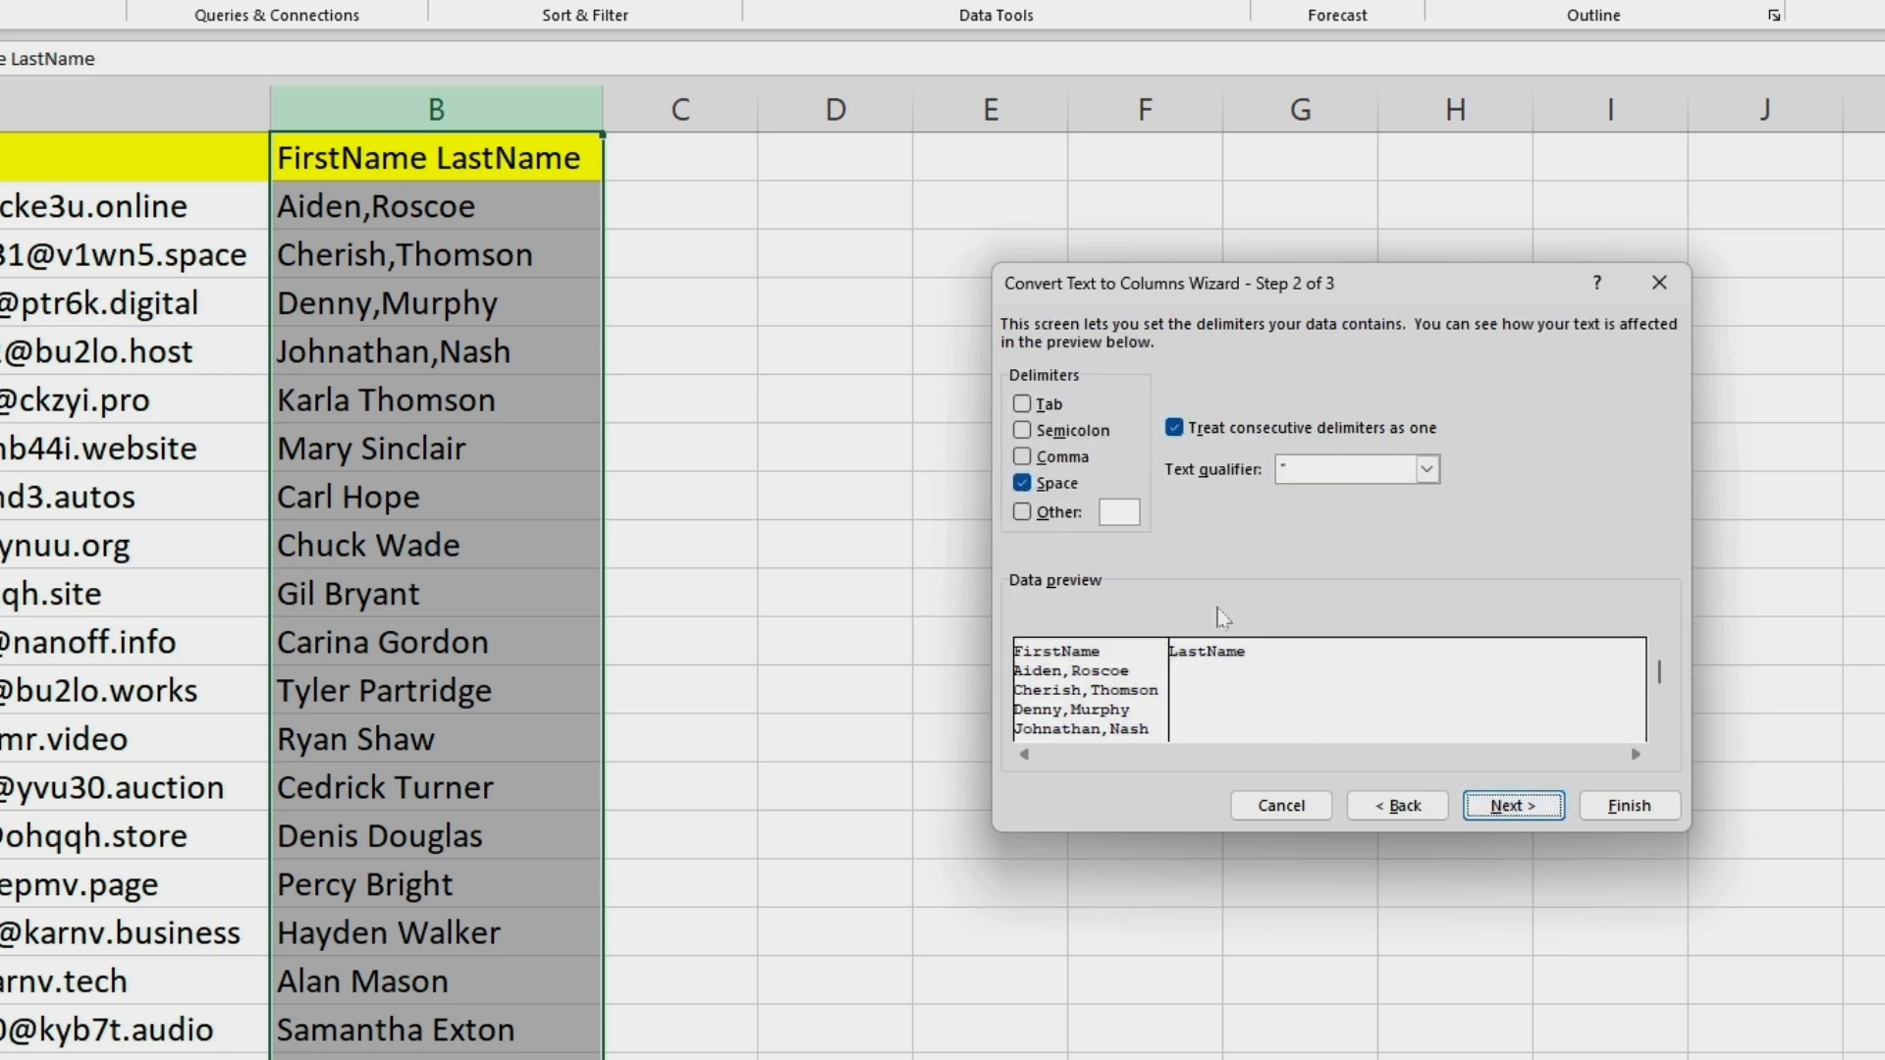
click(1058, 484)
click(1061, 457)
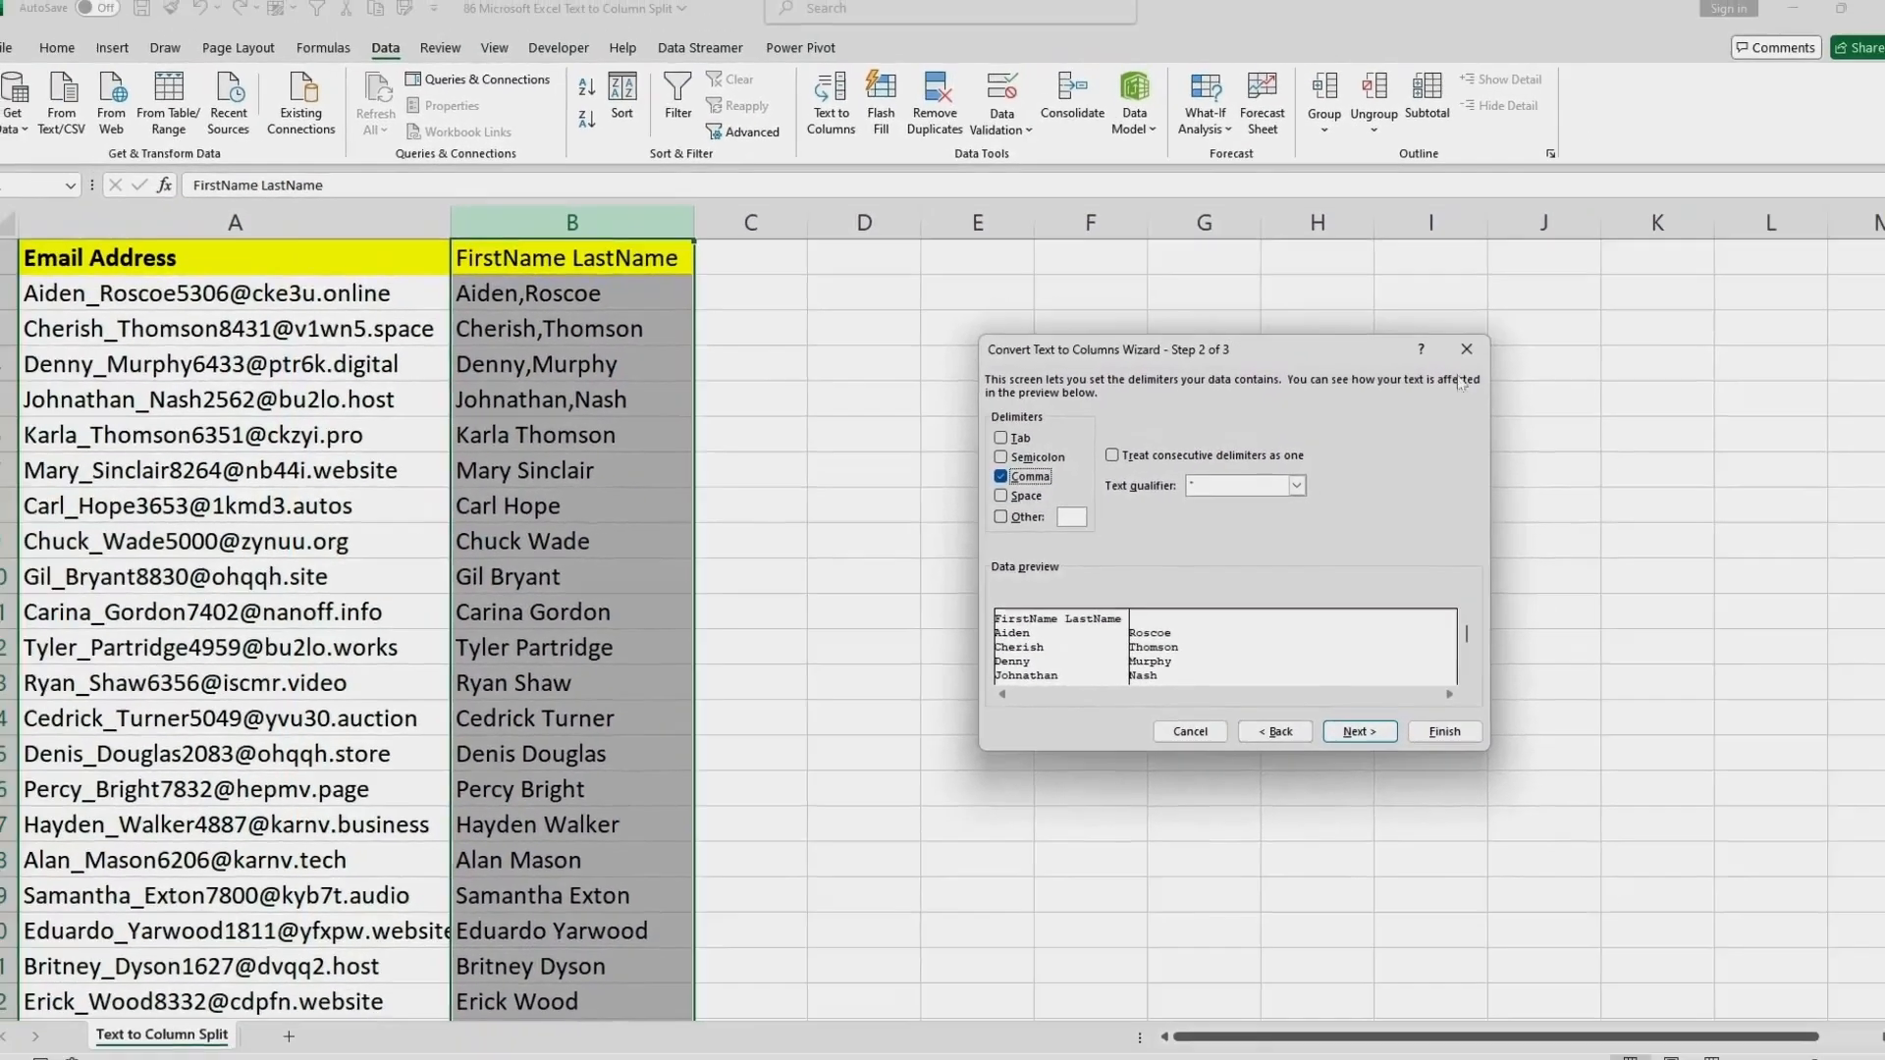
click(1561, 317)
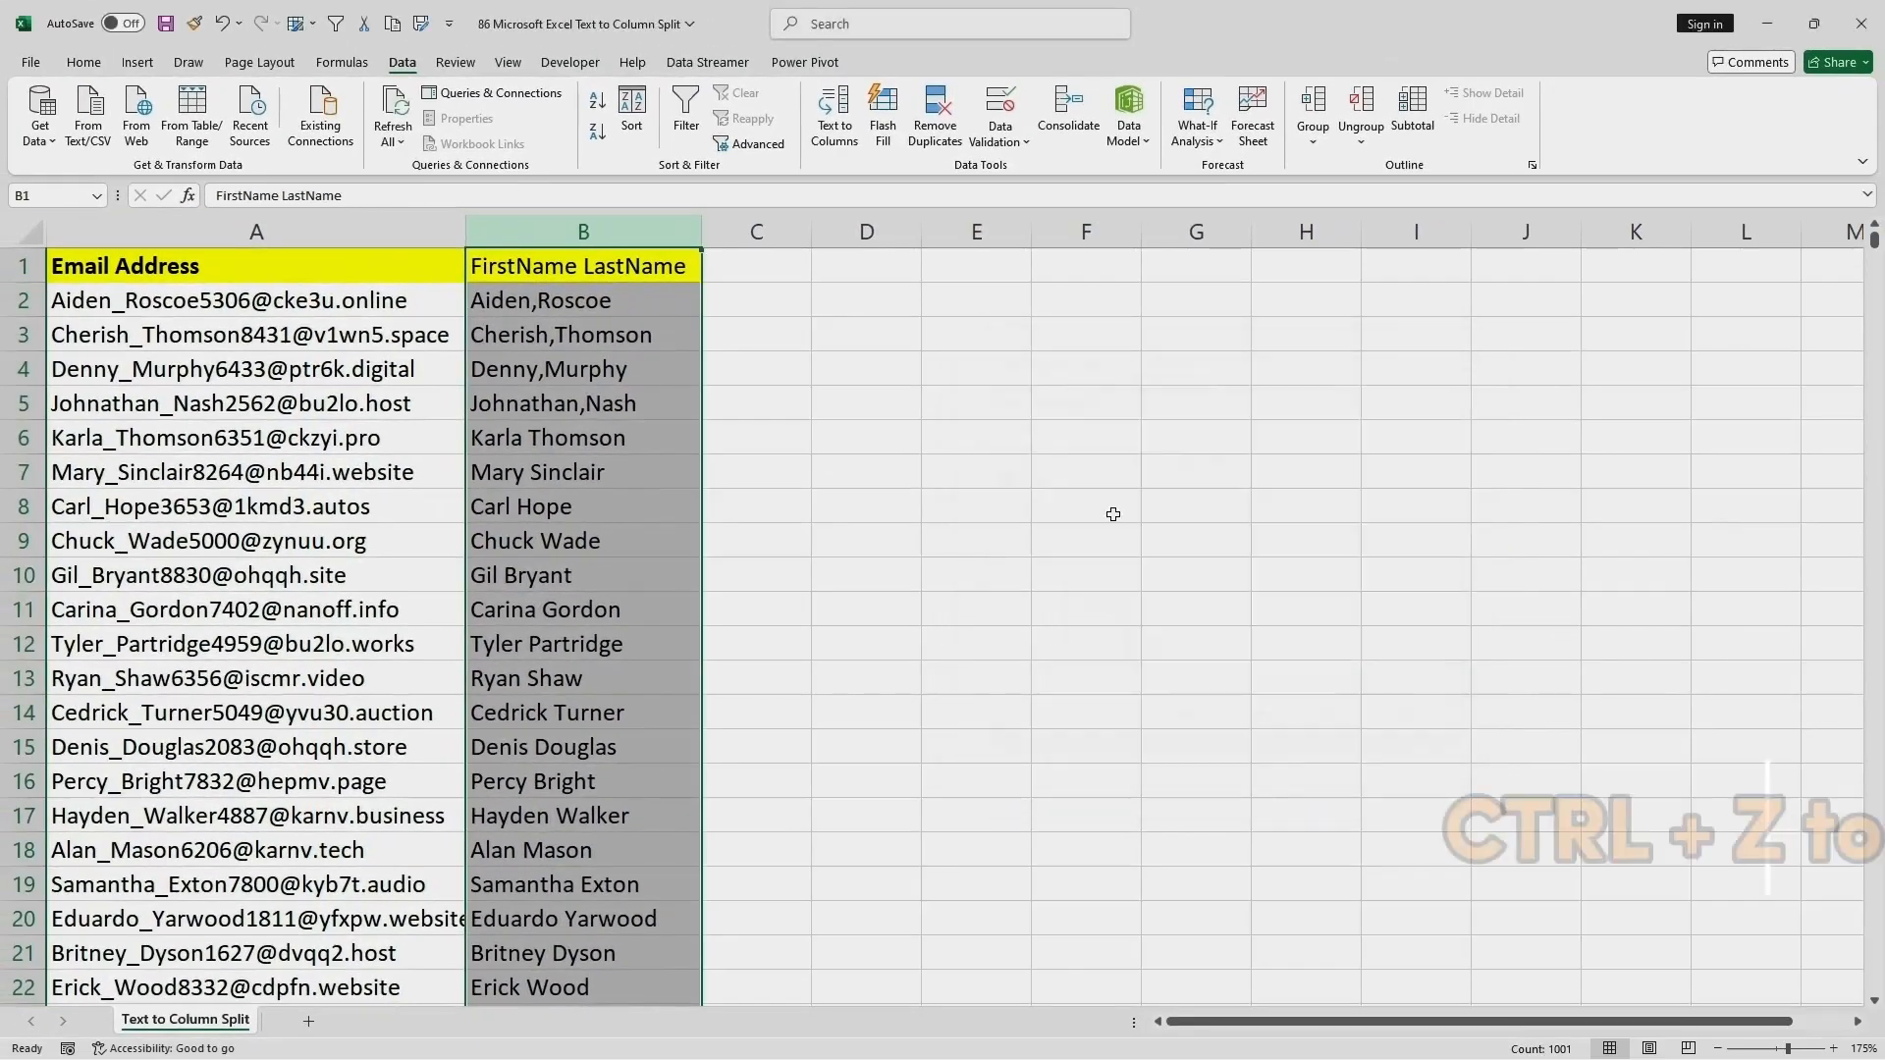
Undo the four comma edits in cells B2 to B5.
click(1139, 509)
key(ctrl+z)
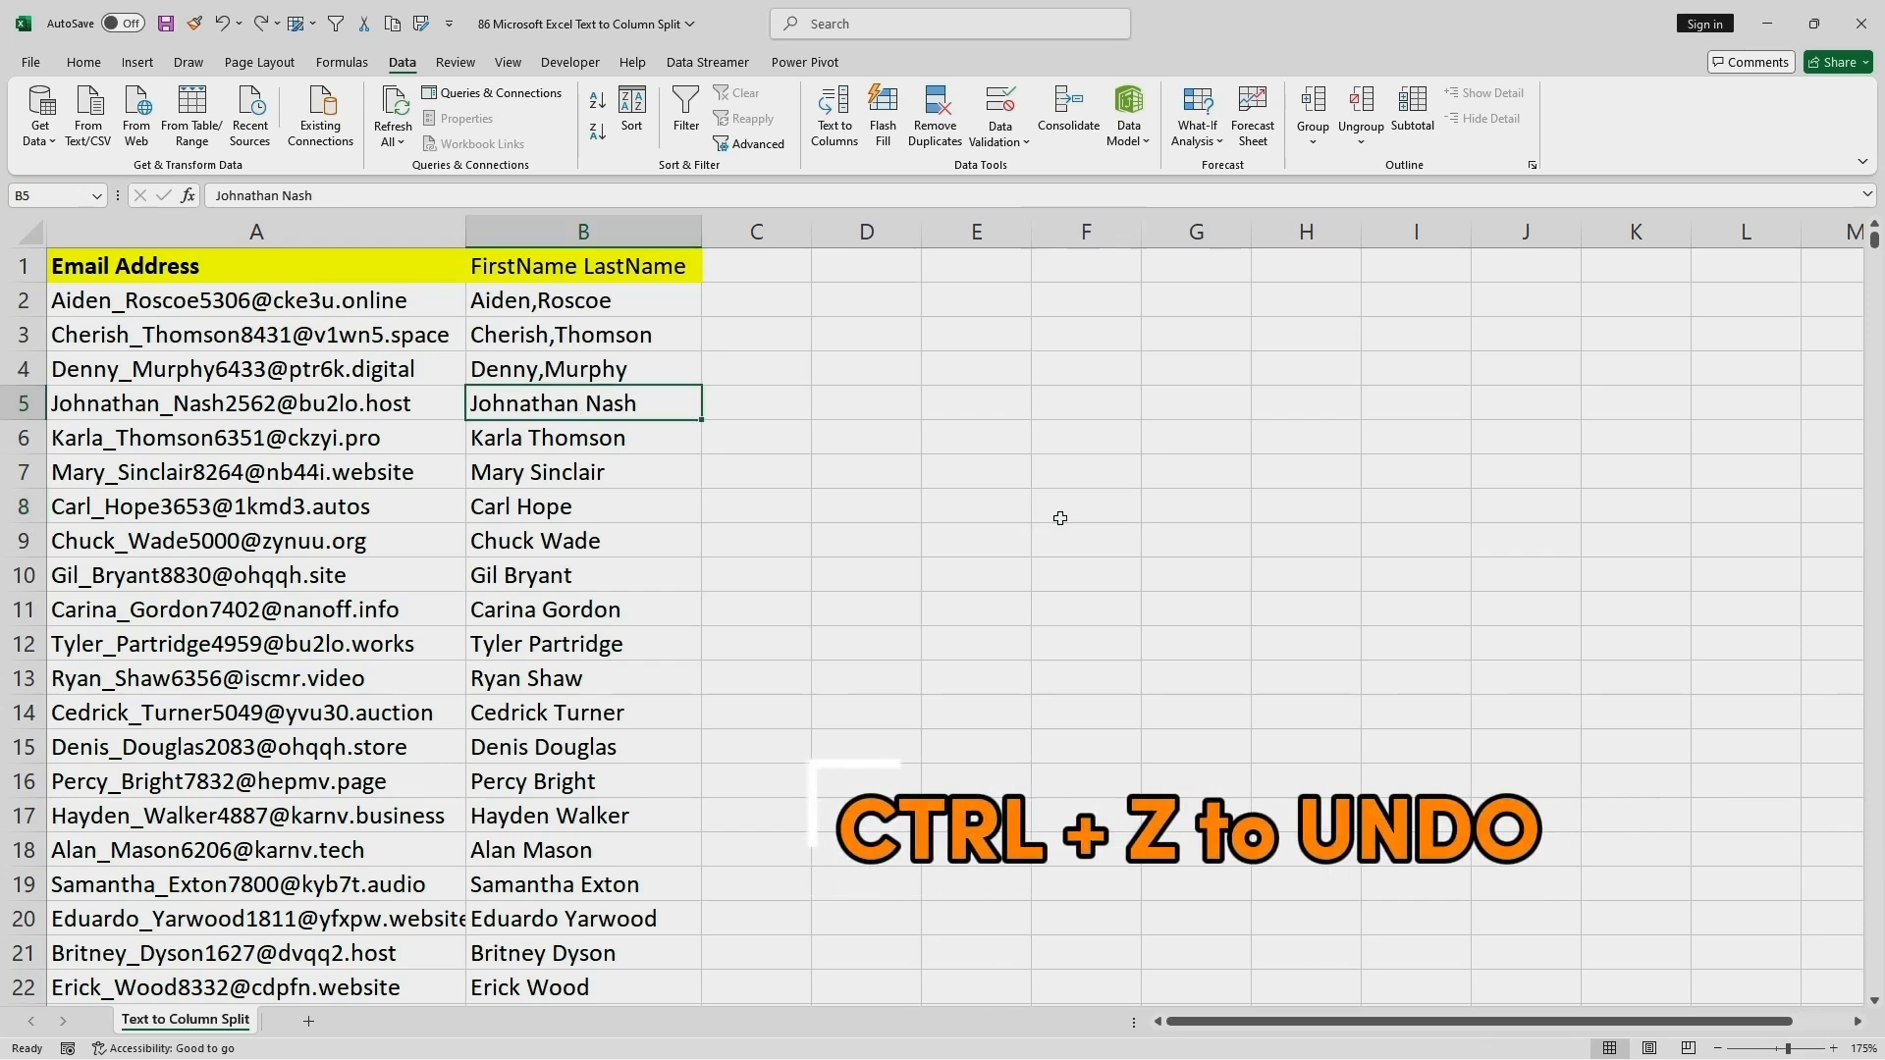
key(ctrl+z)
key(ctrl+z)
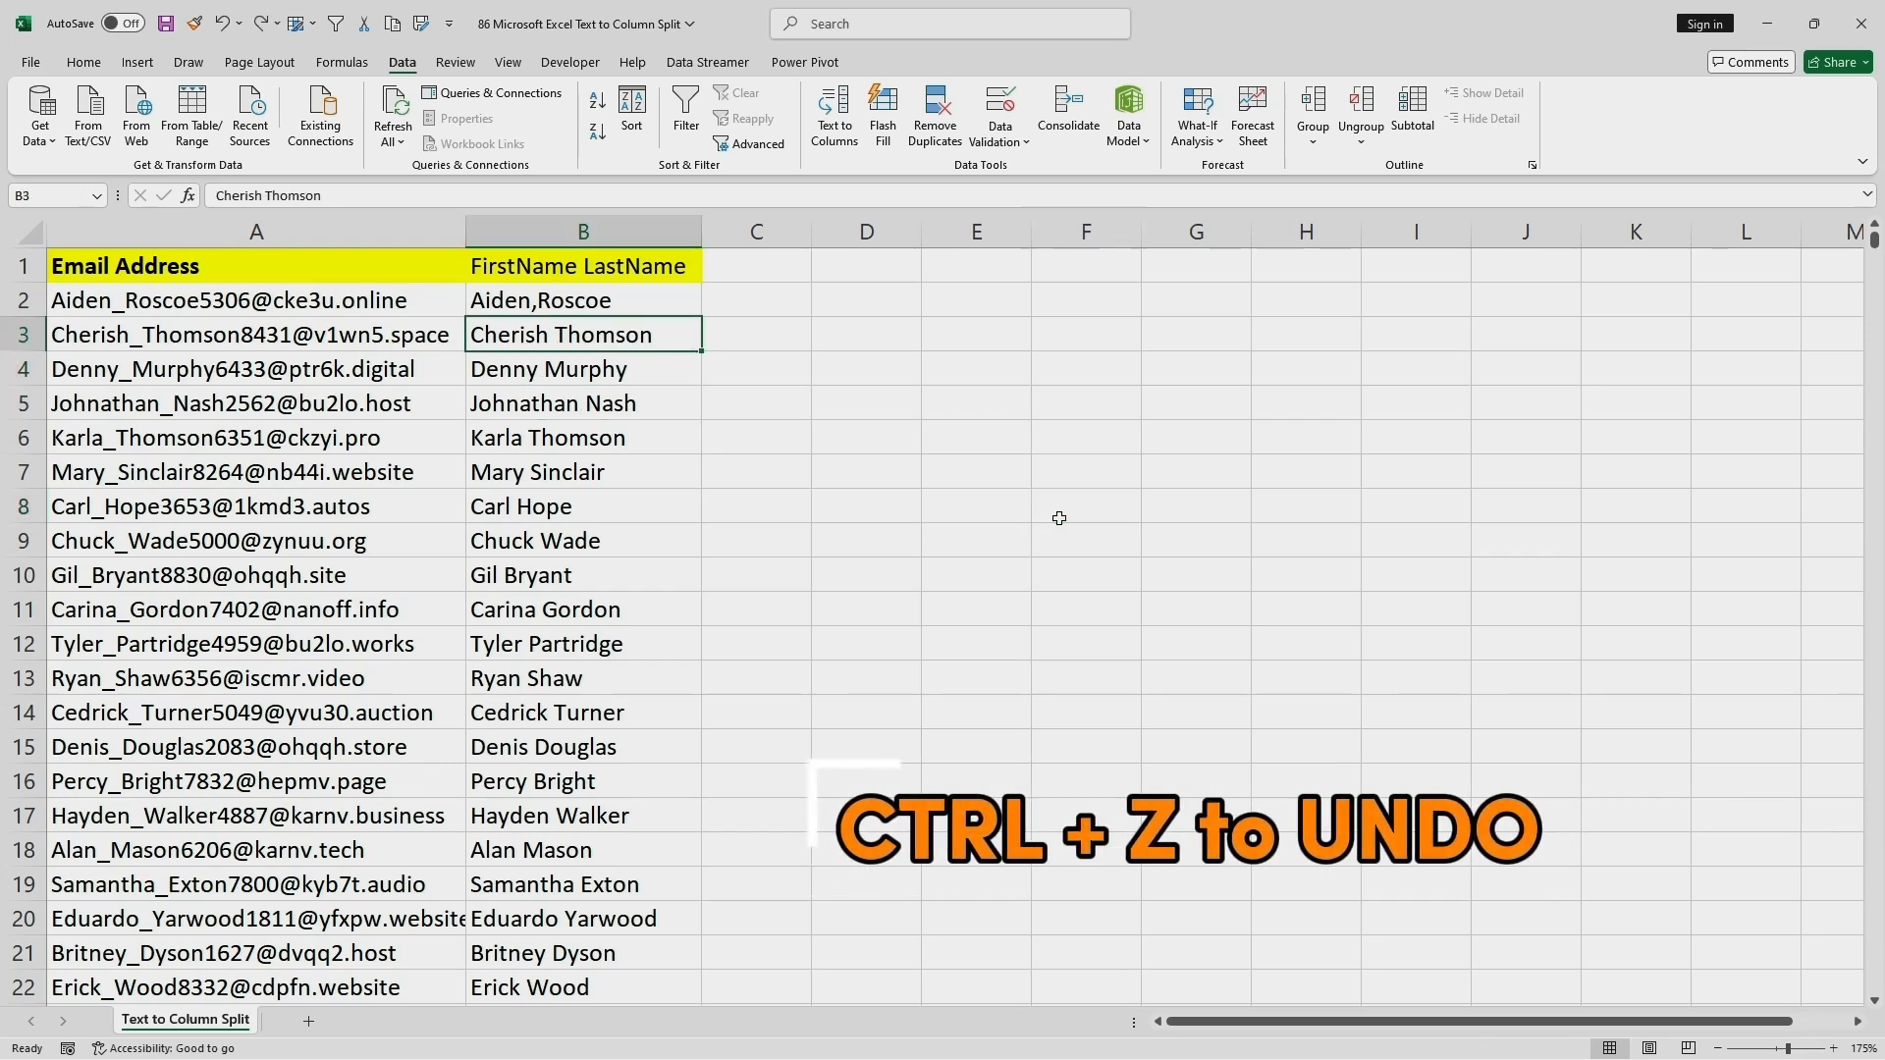
key(ctrl+z)
Split column B into first and last name columns with Text to Columns, using Delimited and Space as the delimiter.
click(612, 228)
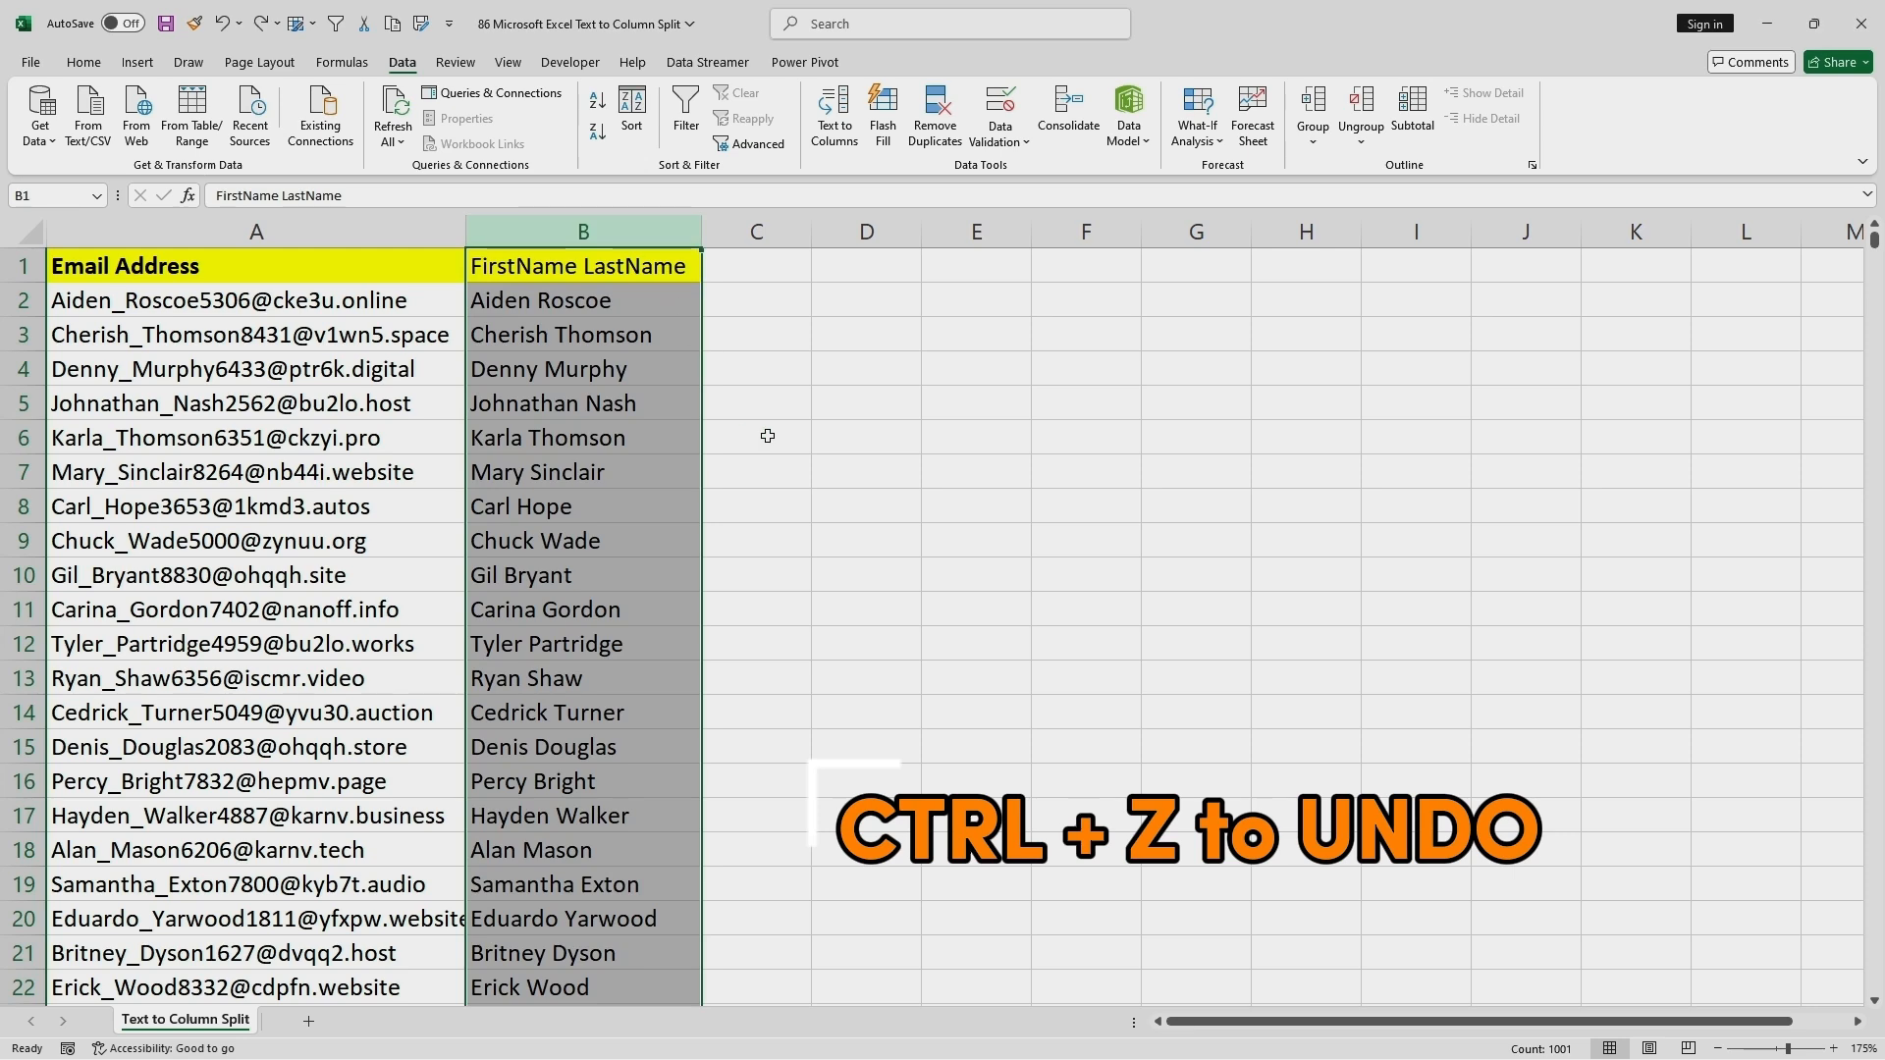
click(835, 125)
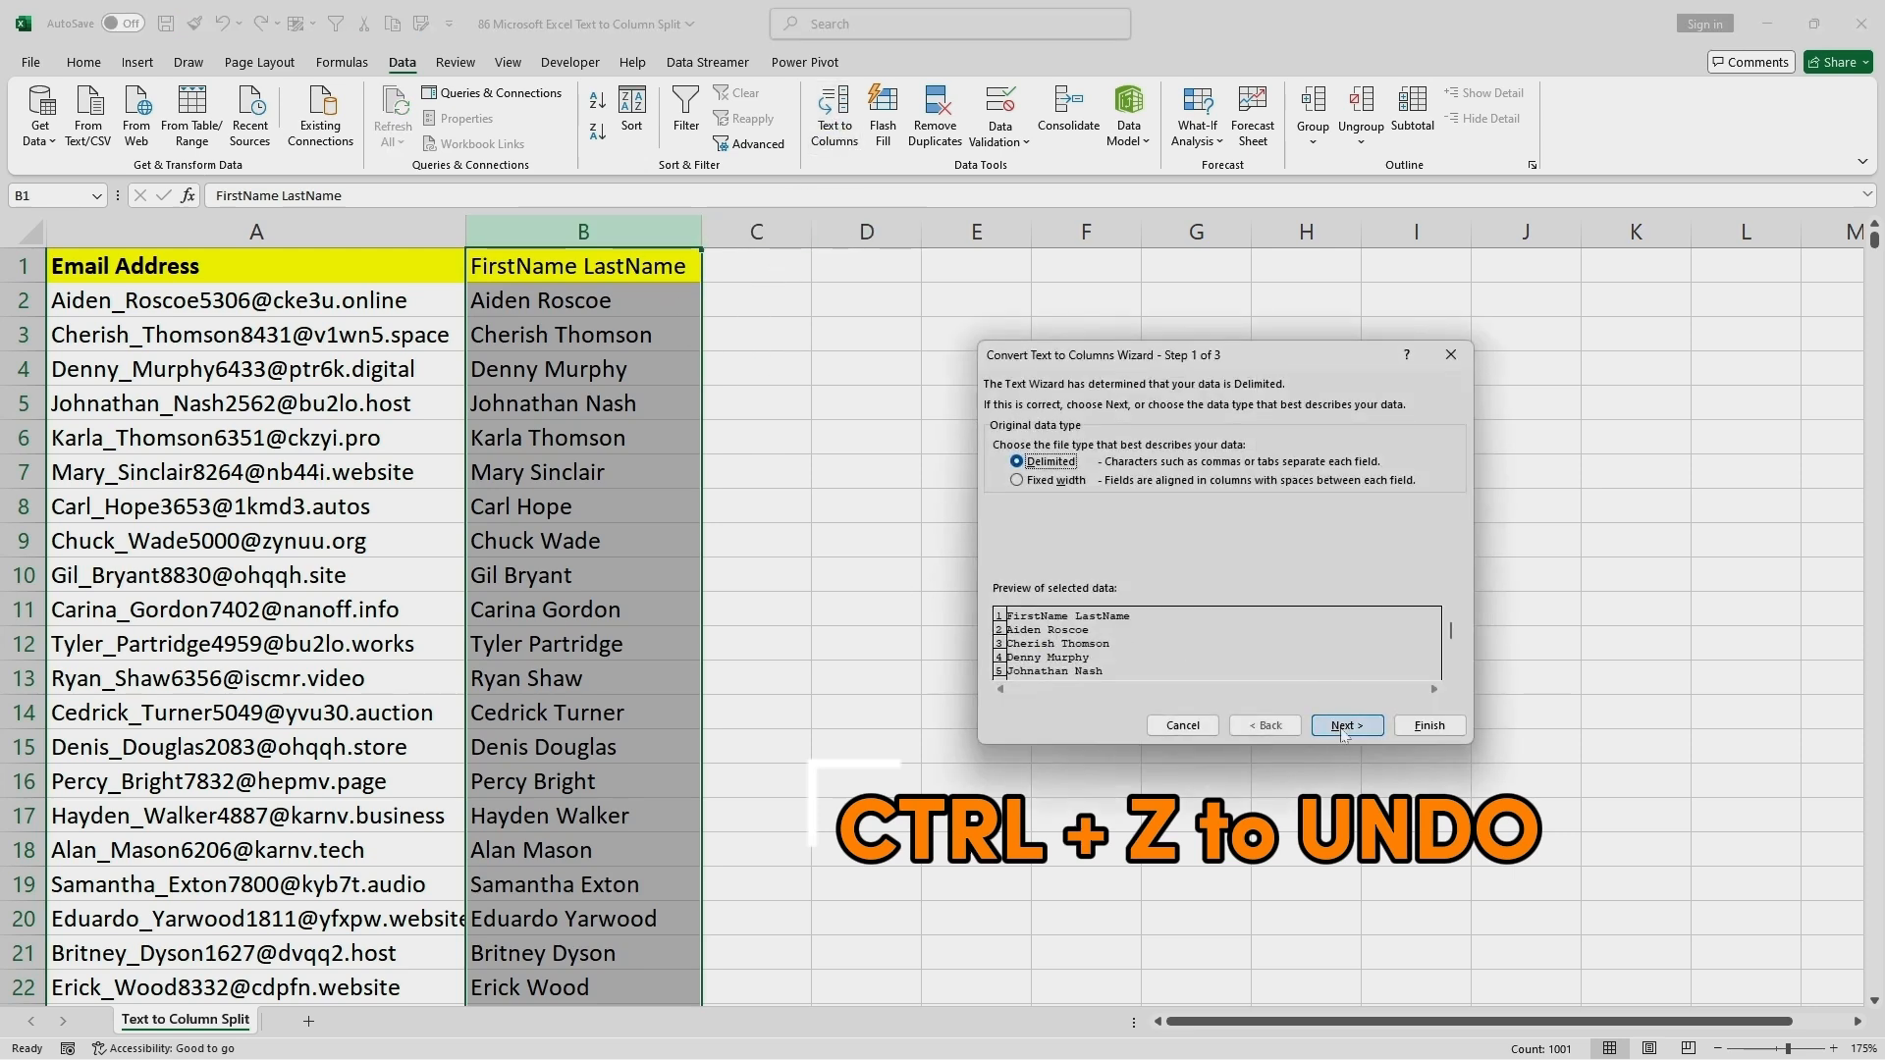
click(1344, 727)
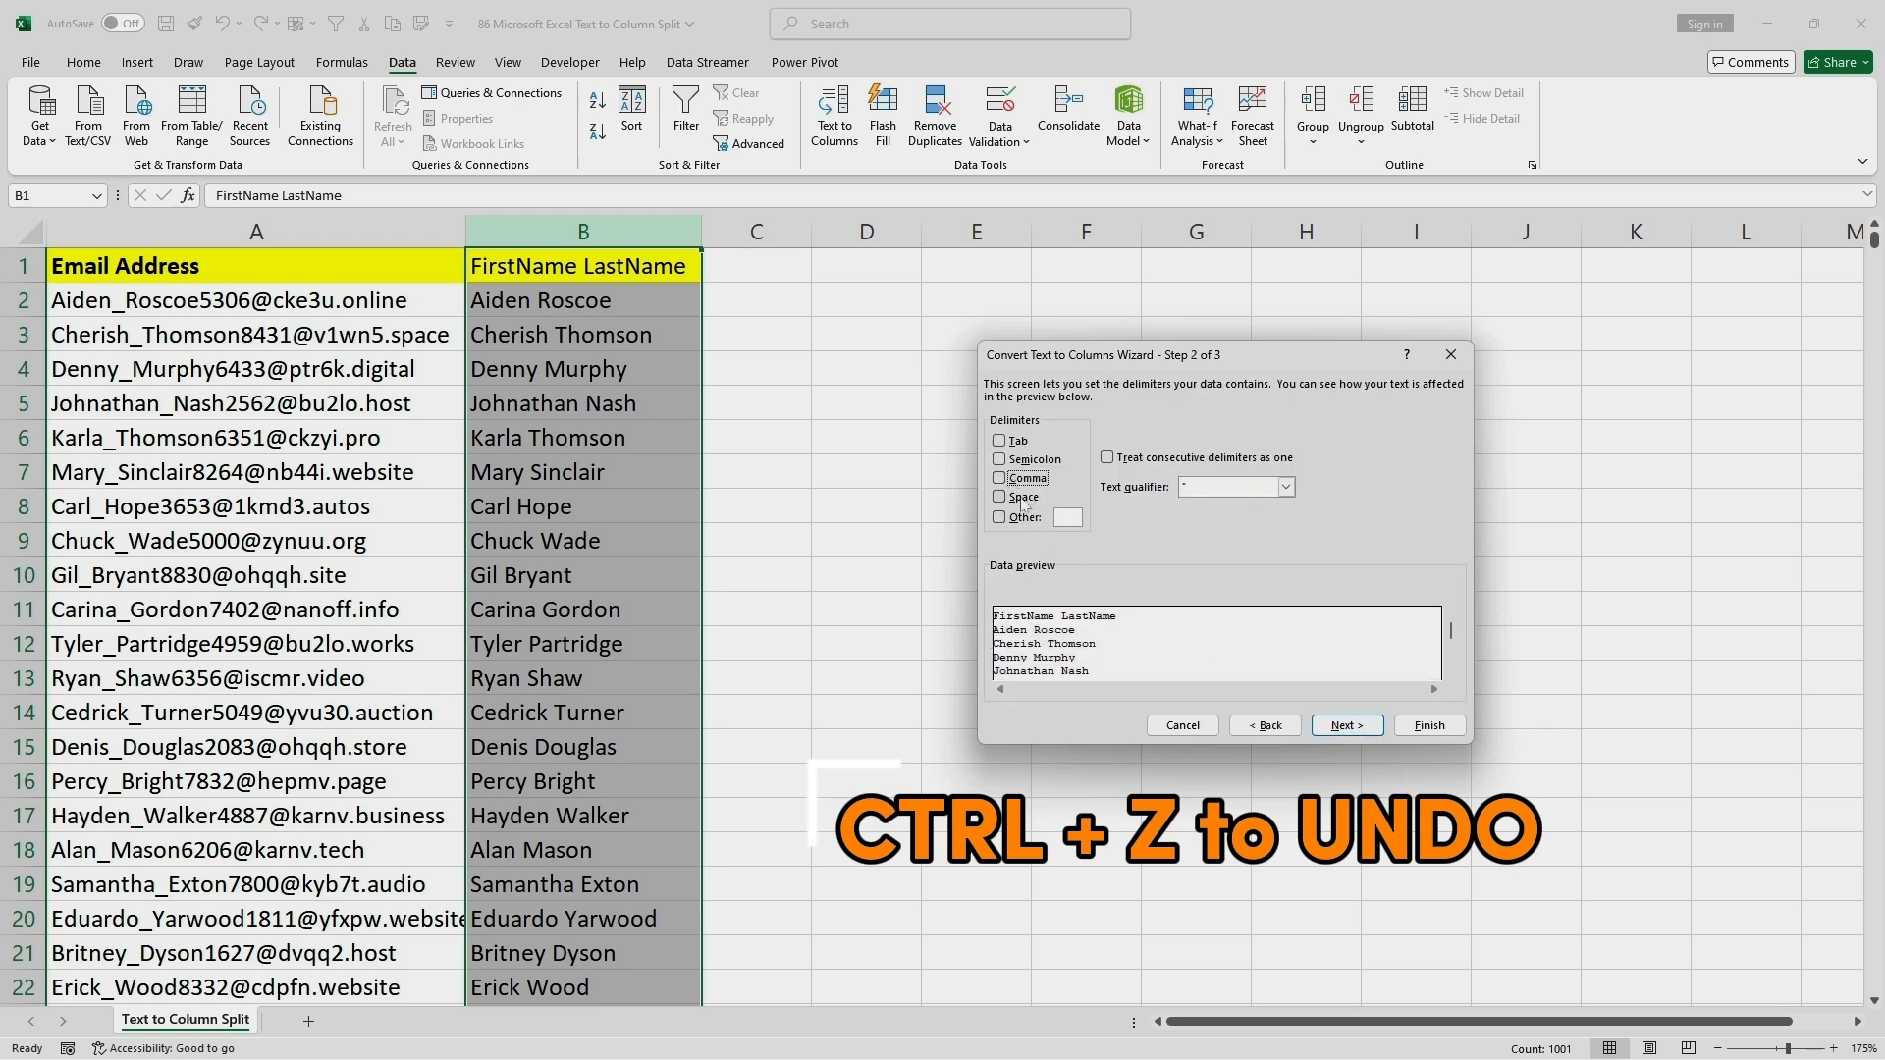
click(1021, 497)
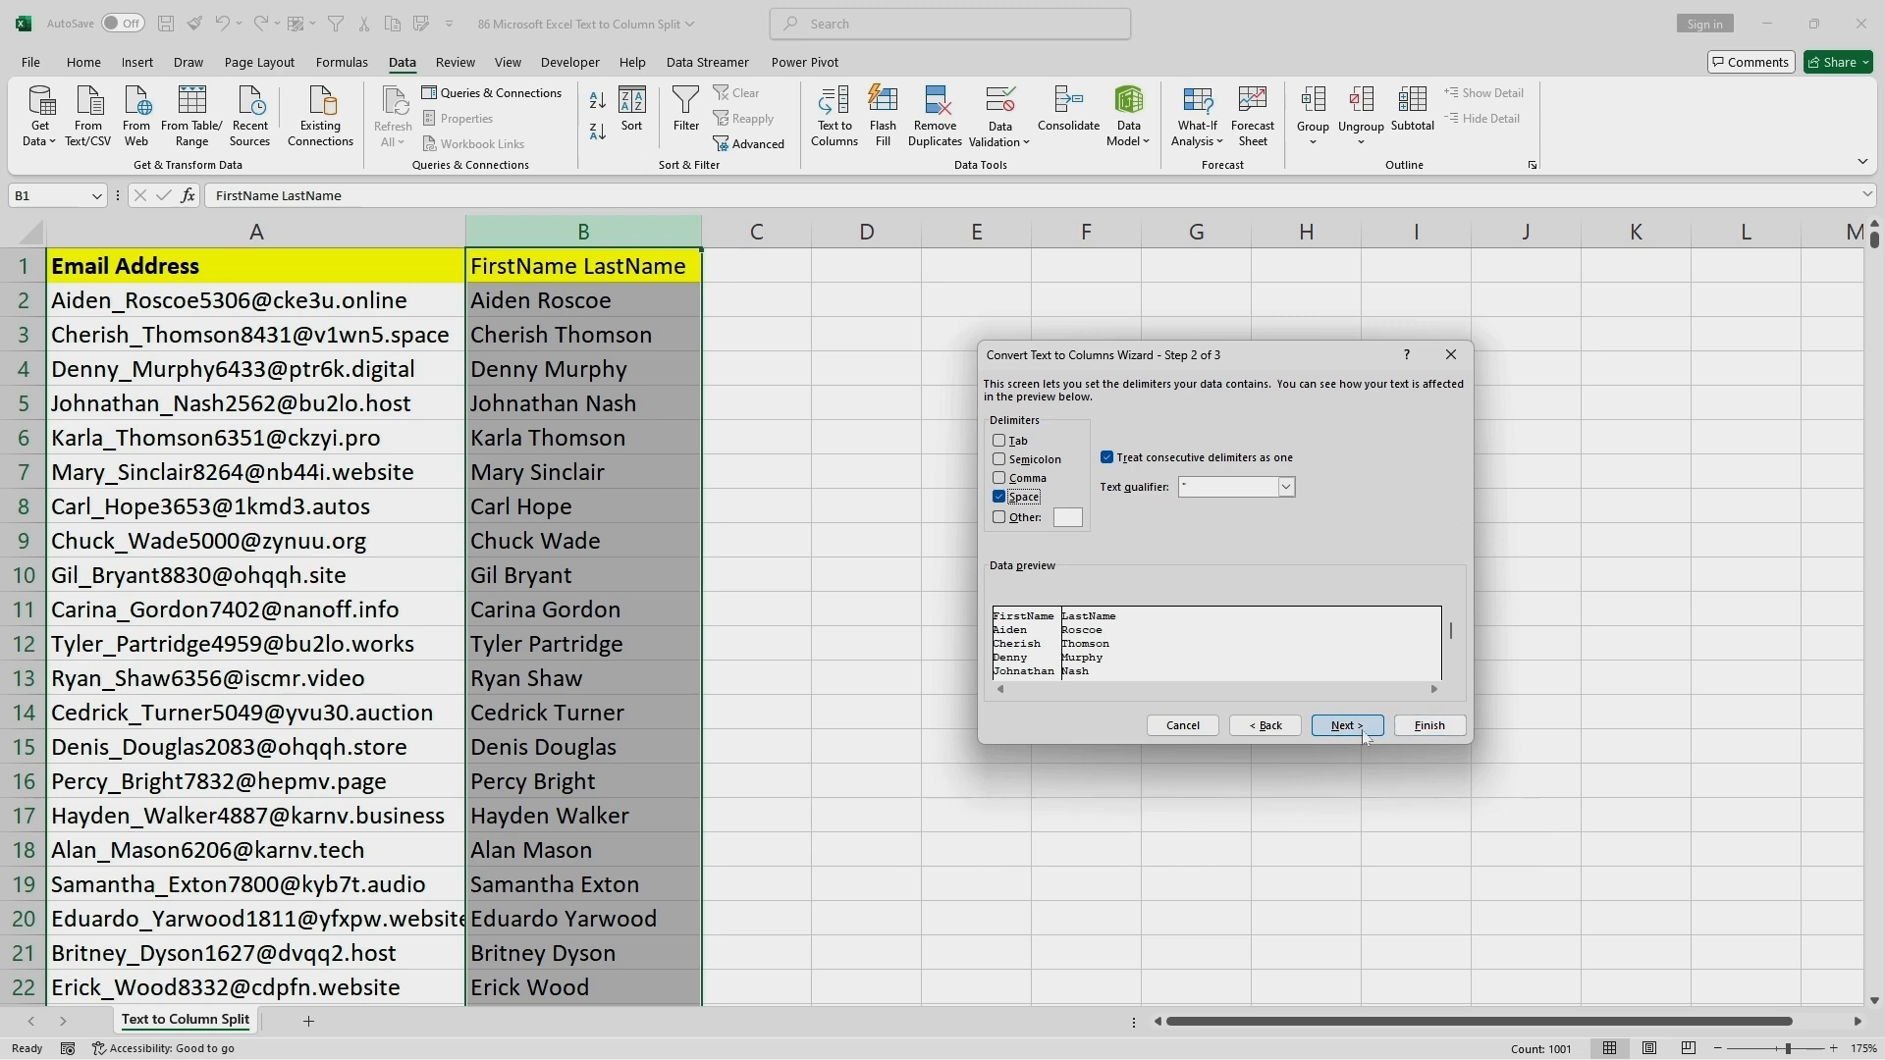
click(1430, 727)
click(935, 519)
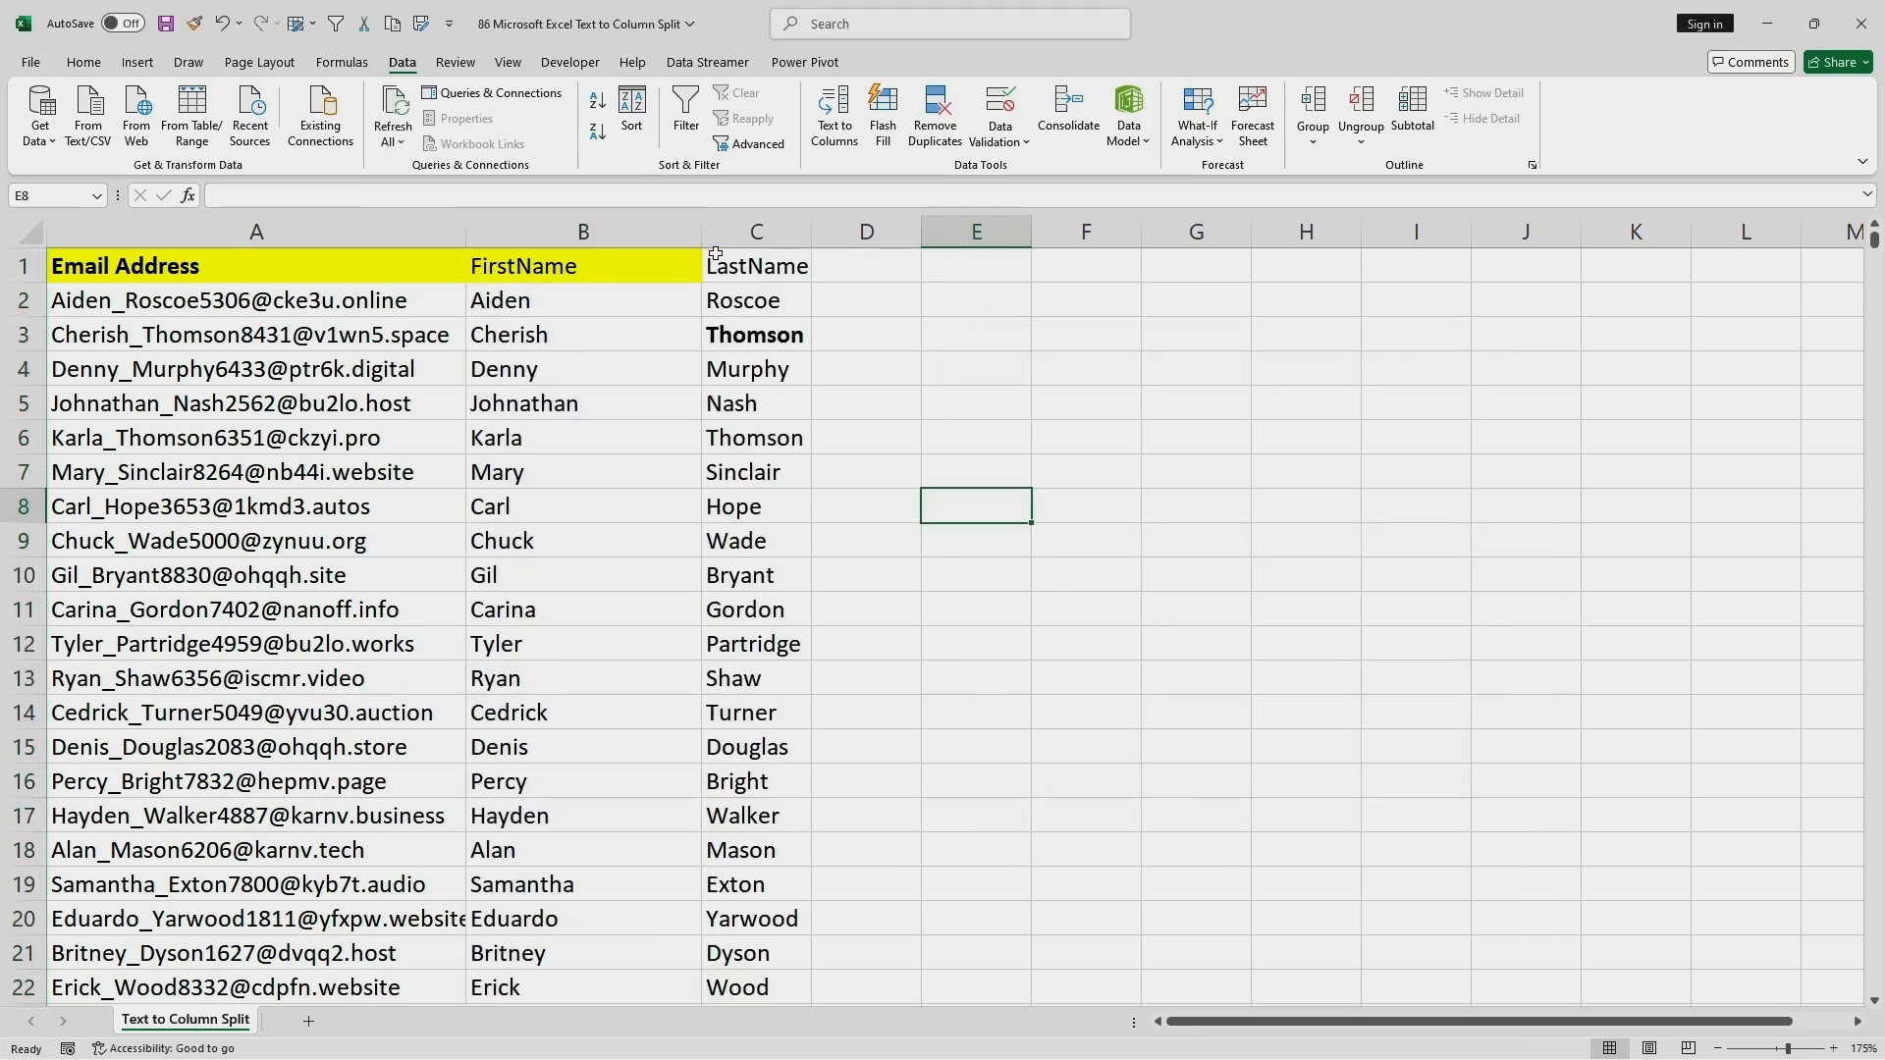
Copy the formatting of the FirstName header in B1 to the LastName header in C1.
click(752, 275)
click(609, 255)
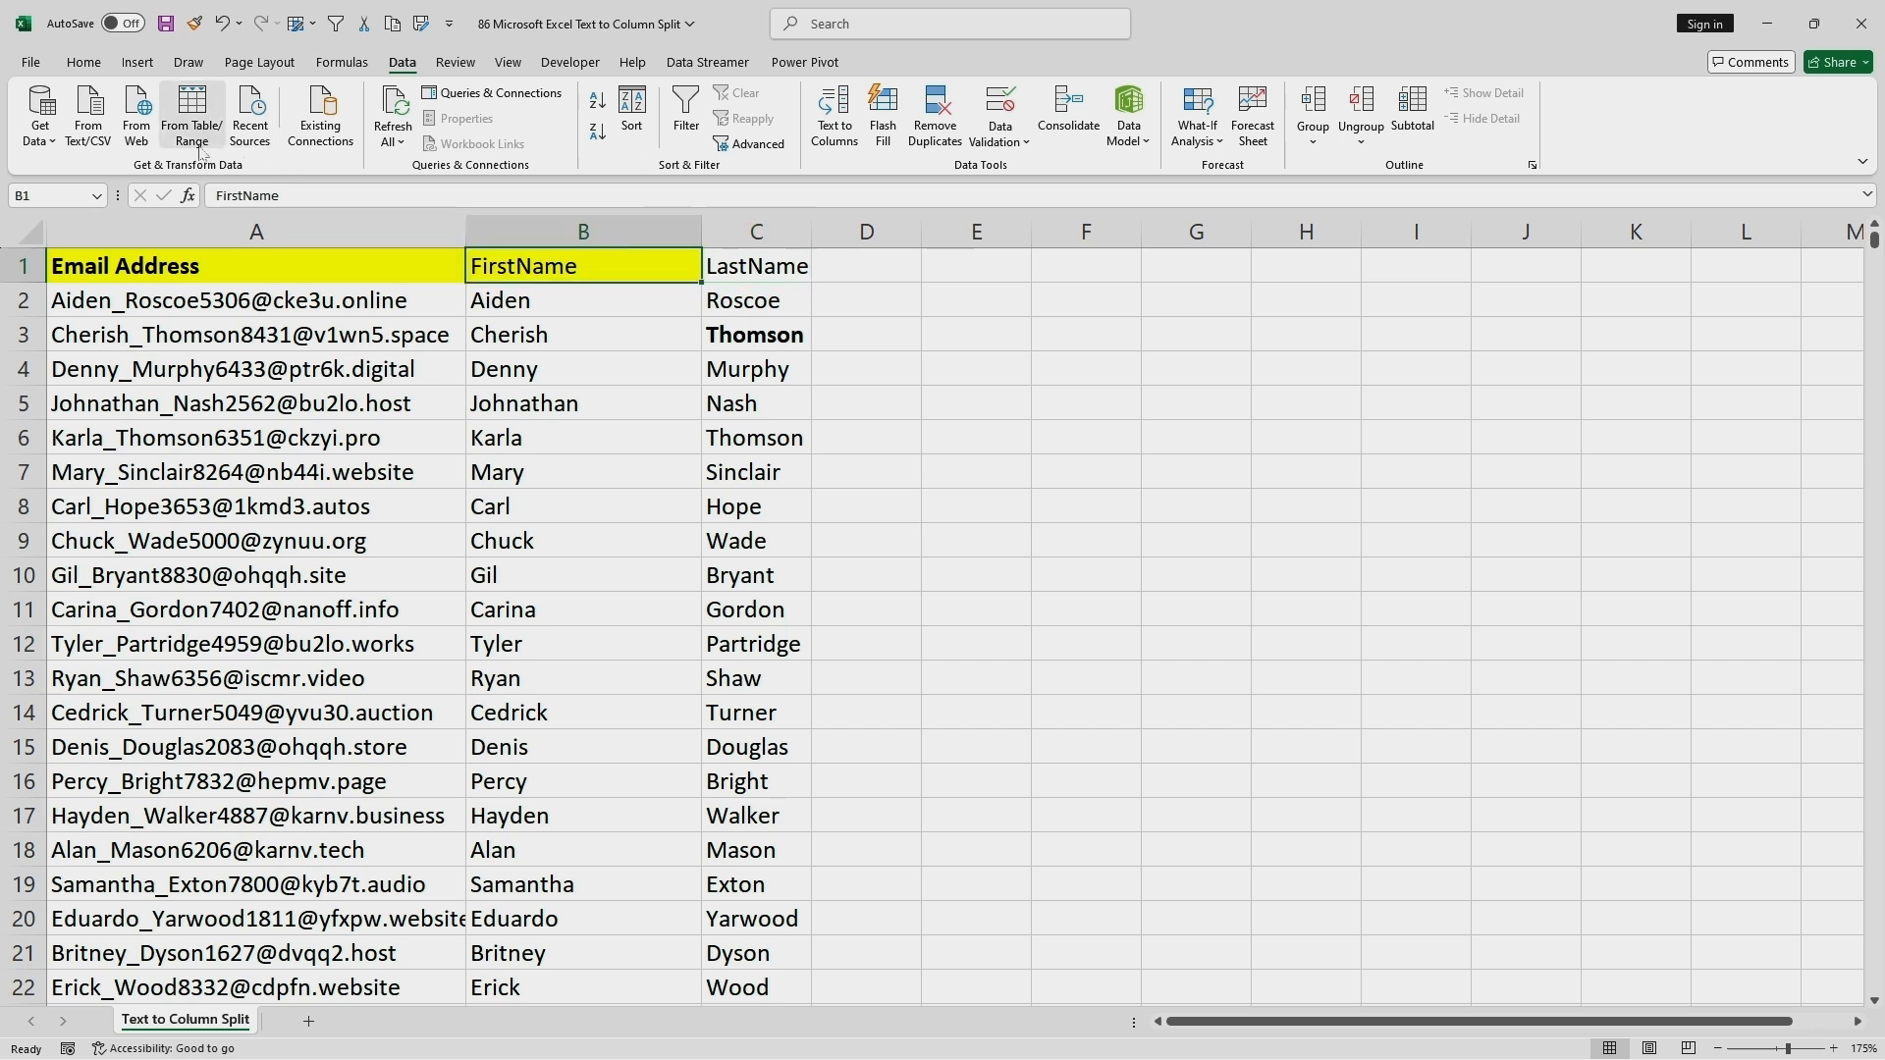
click(84, 62)
click(116, 143)
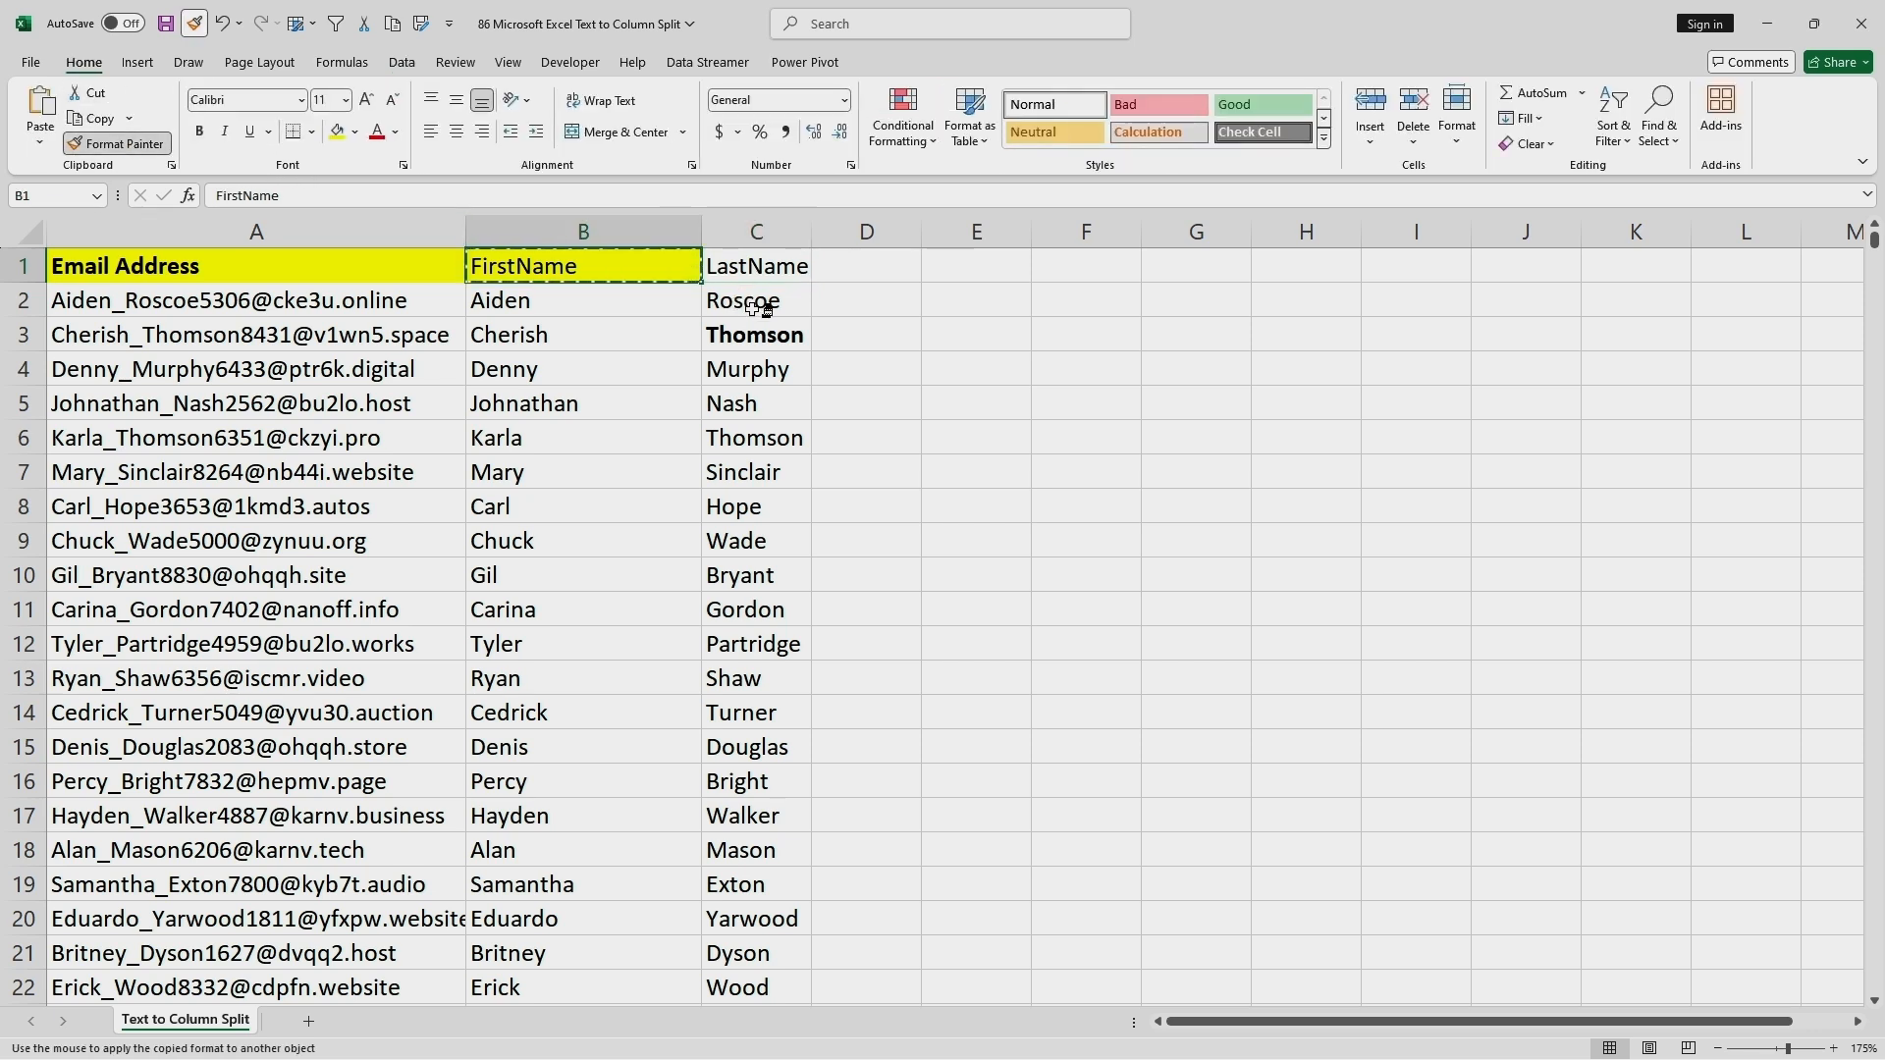
click(756, 271)
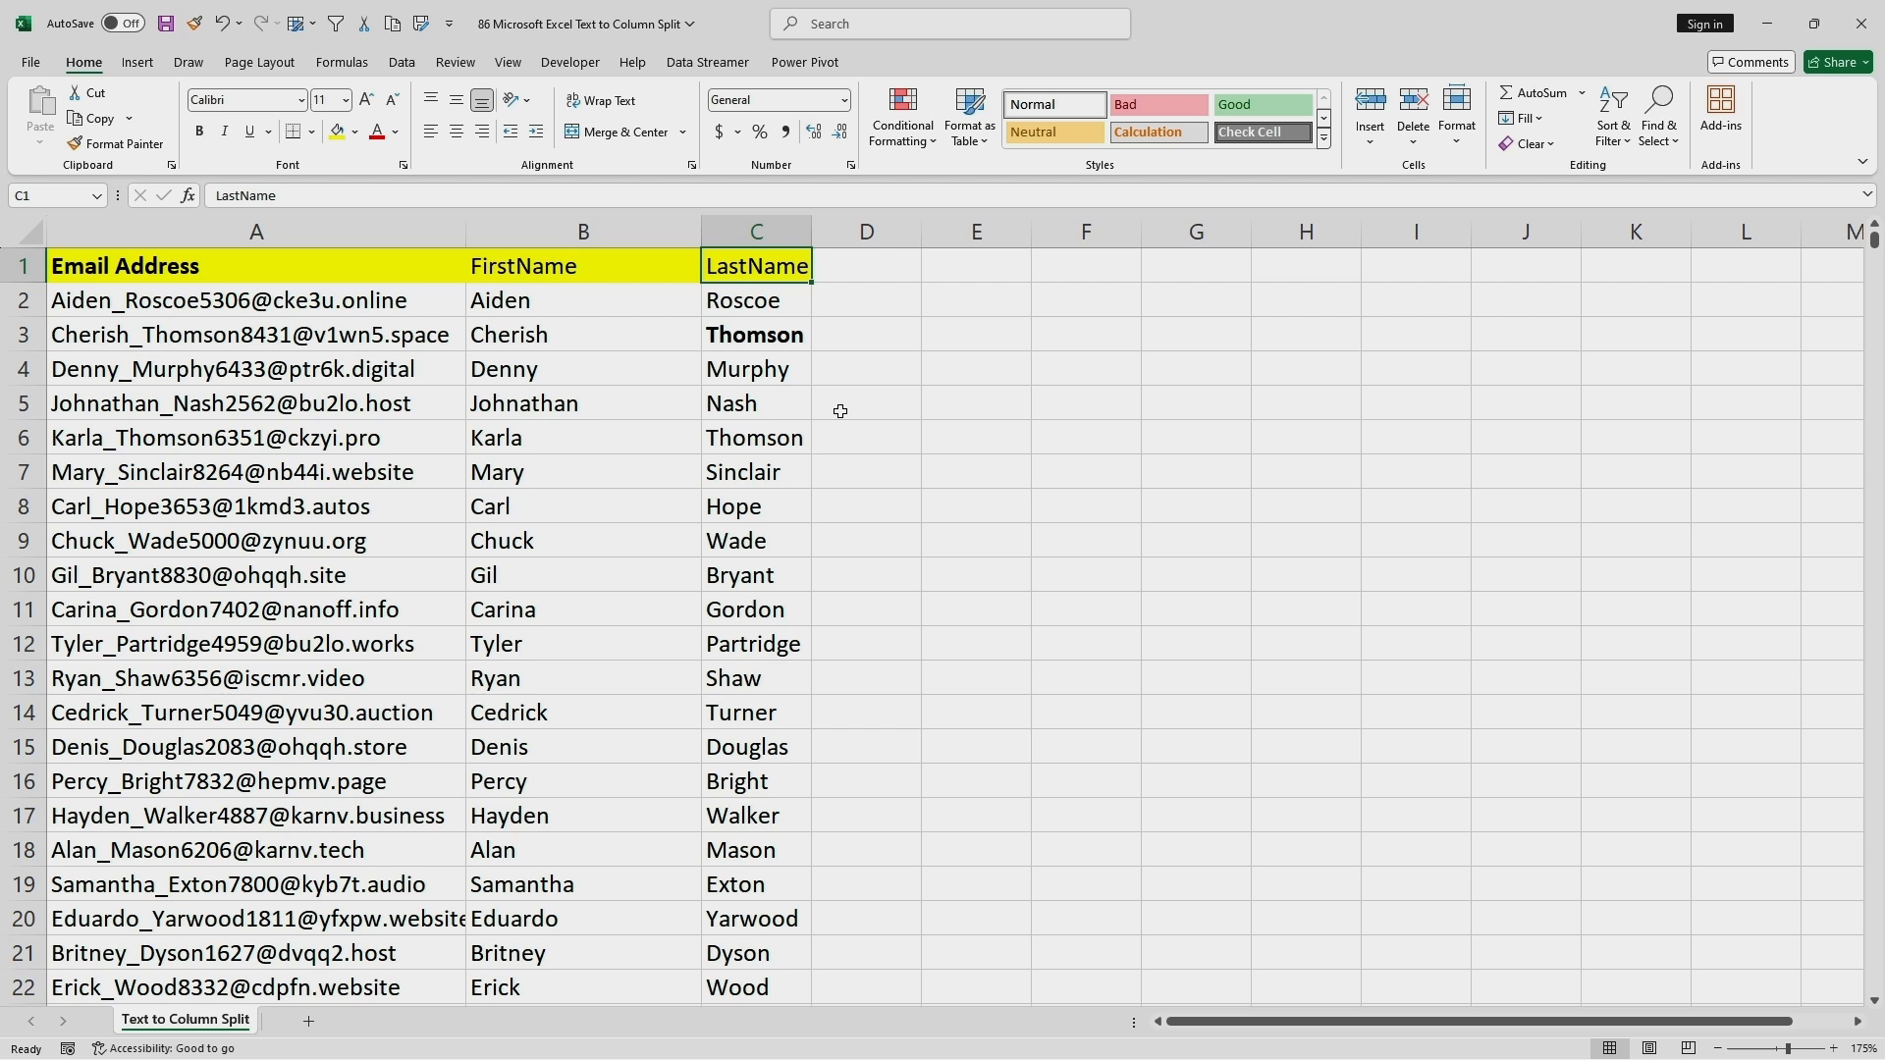
Begin a TEXTJOIN formula in cell E1 with a space as the delimiter and TRUE for ignoring empty cells.
double_click(985, 262)
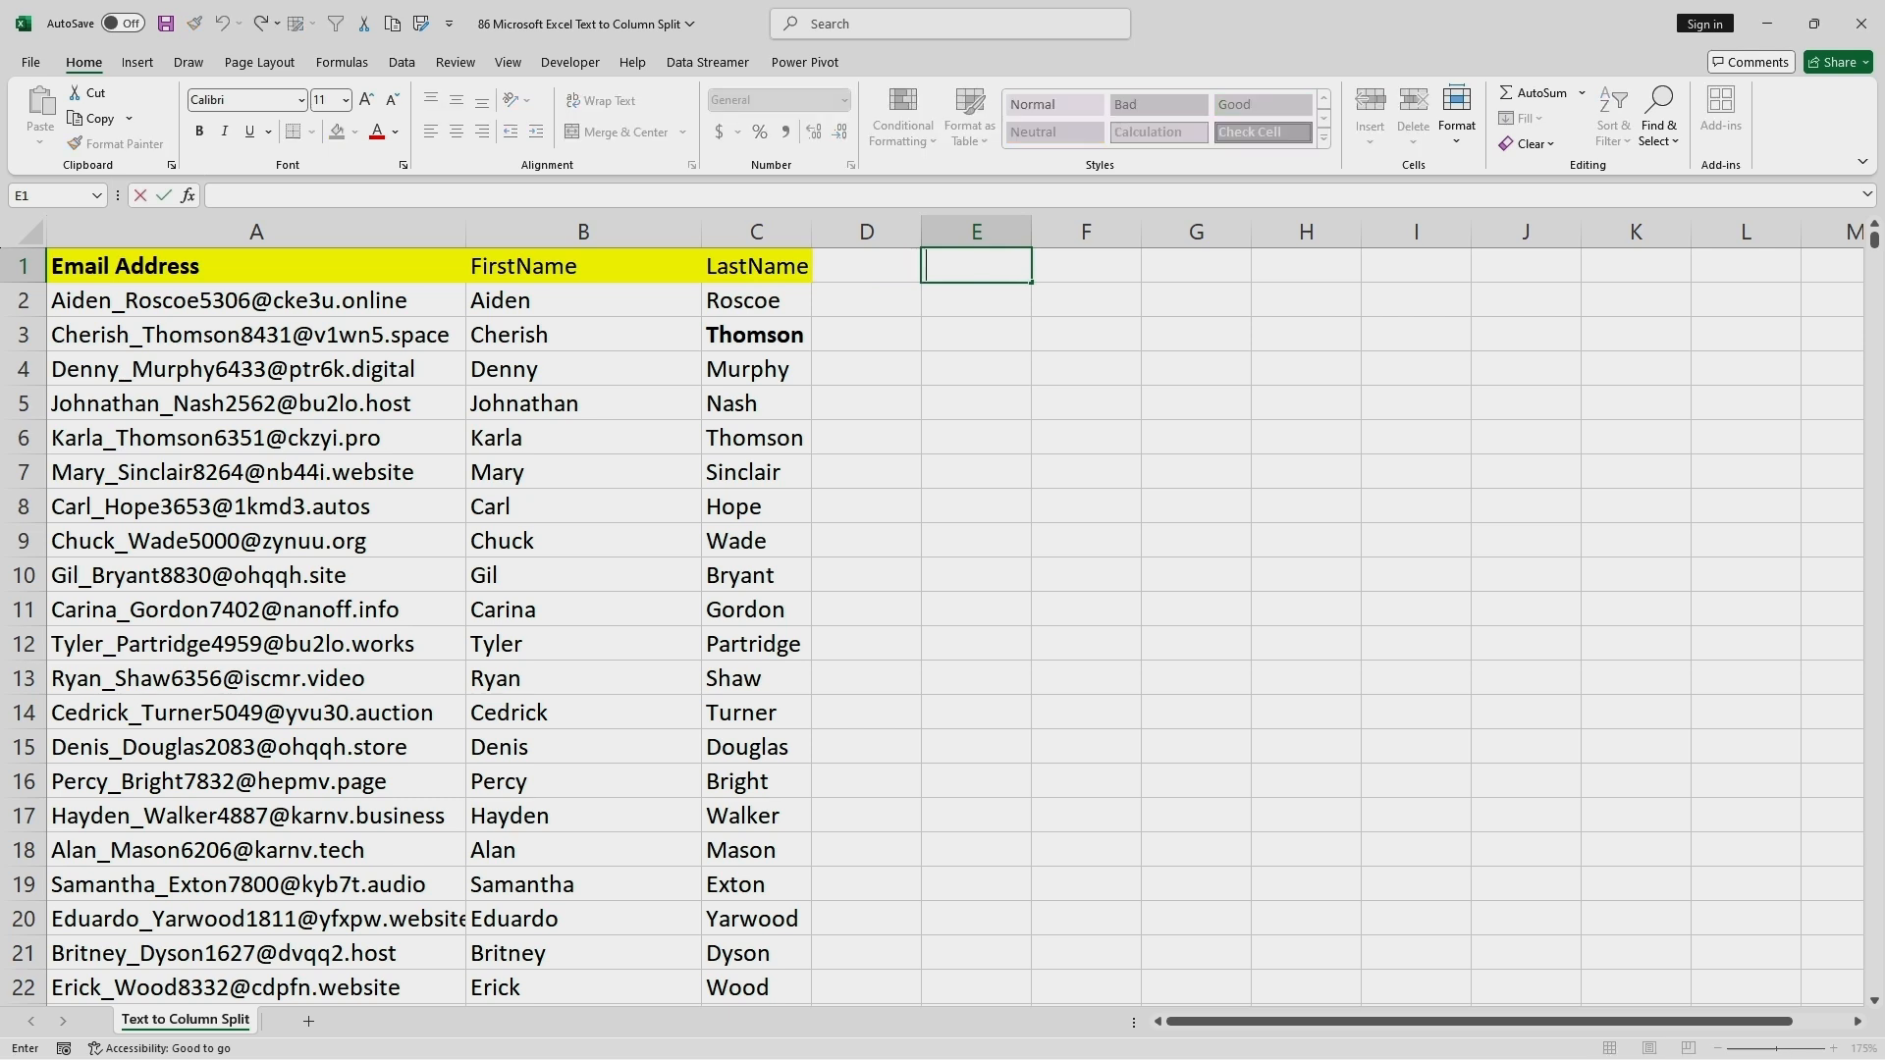
text(=)
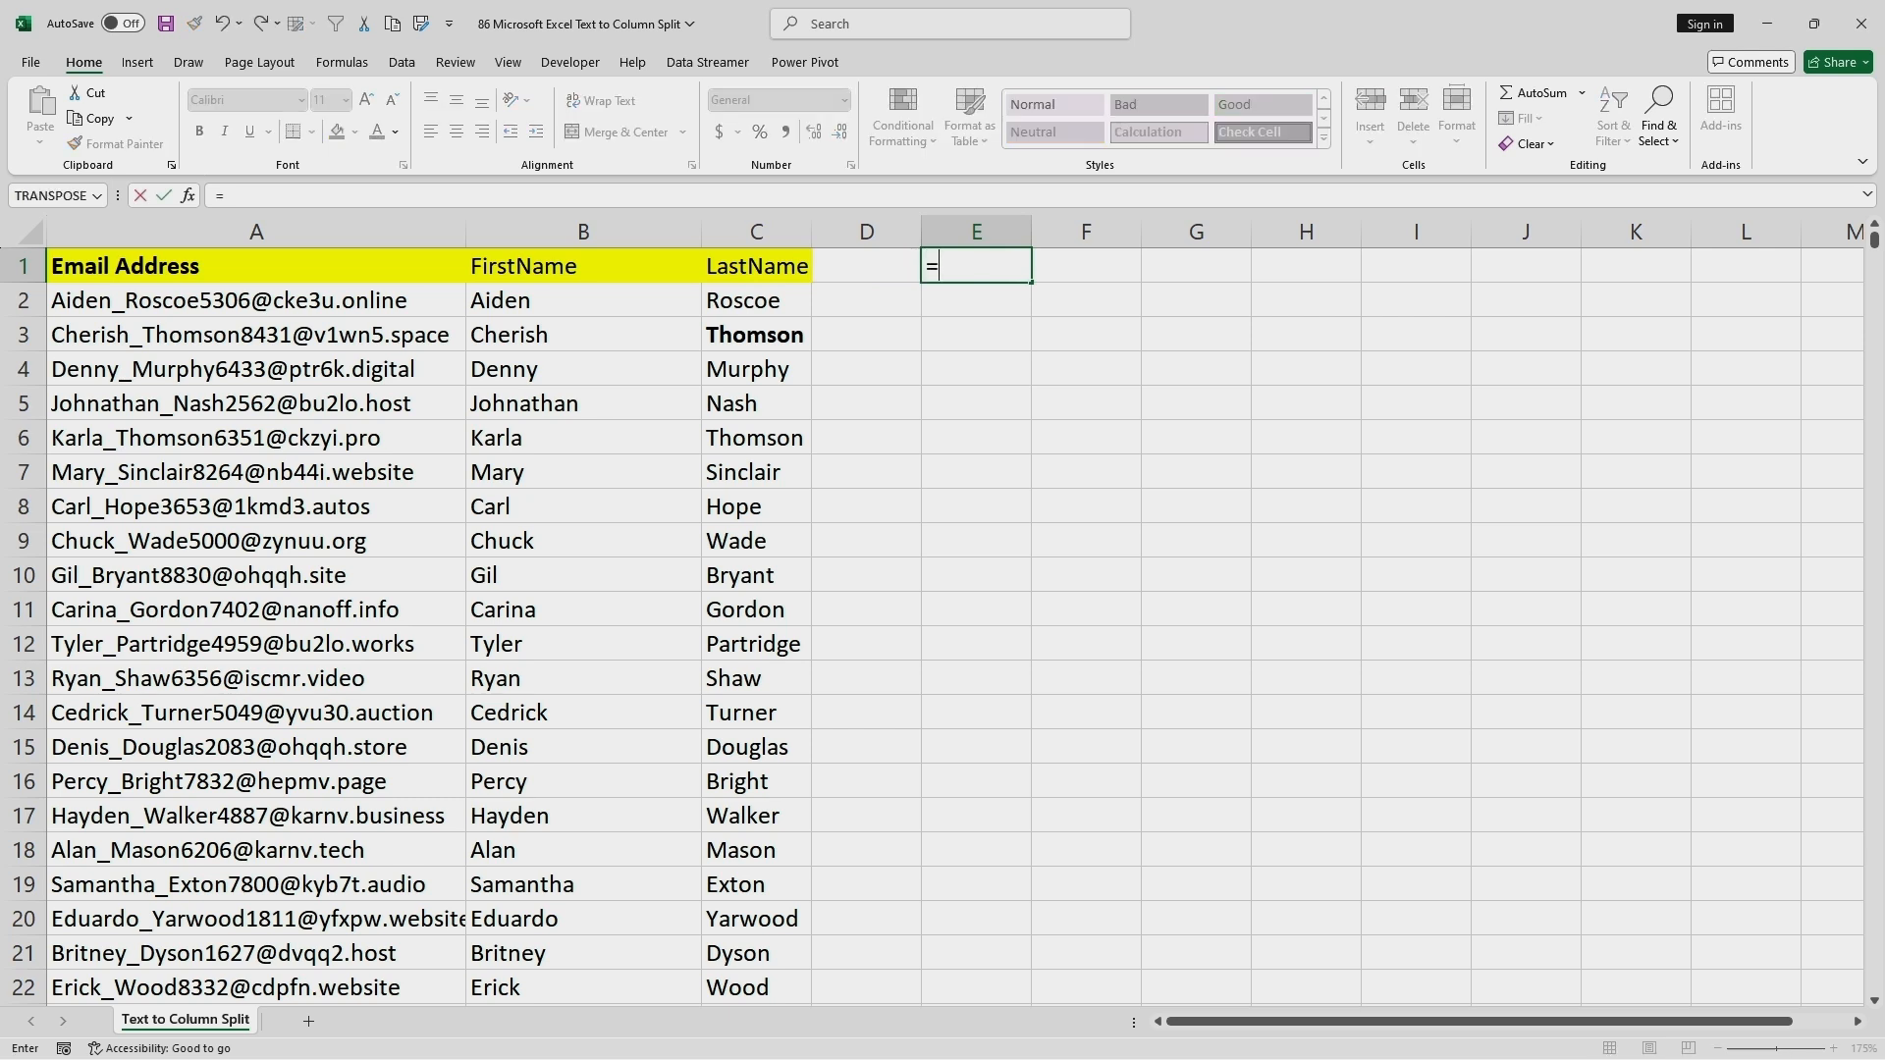
text(TEc)
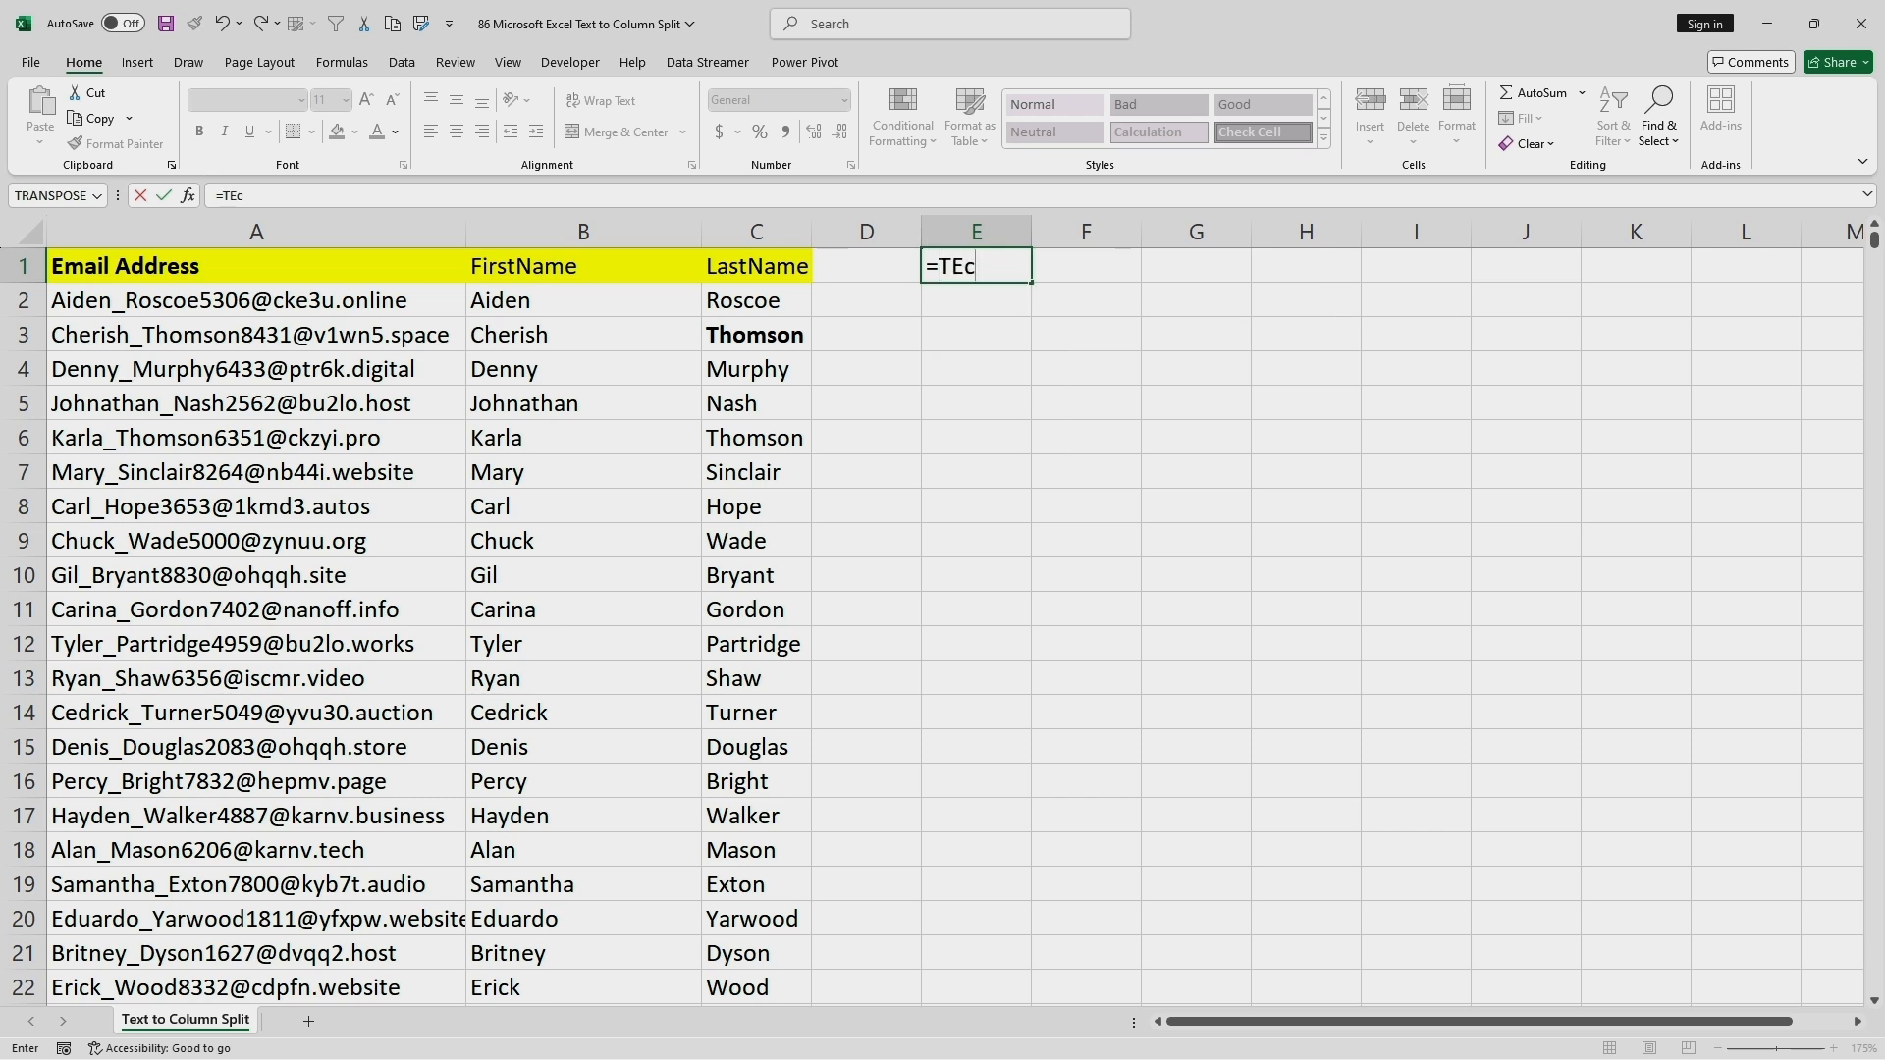
key(BackSpace)
text(Xt)
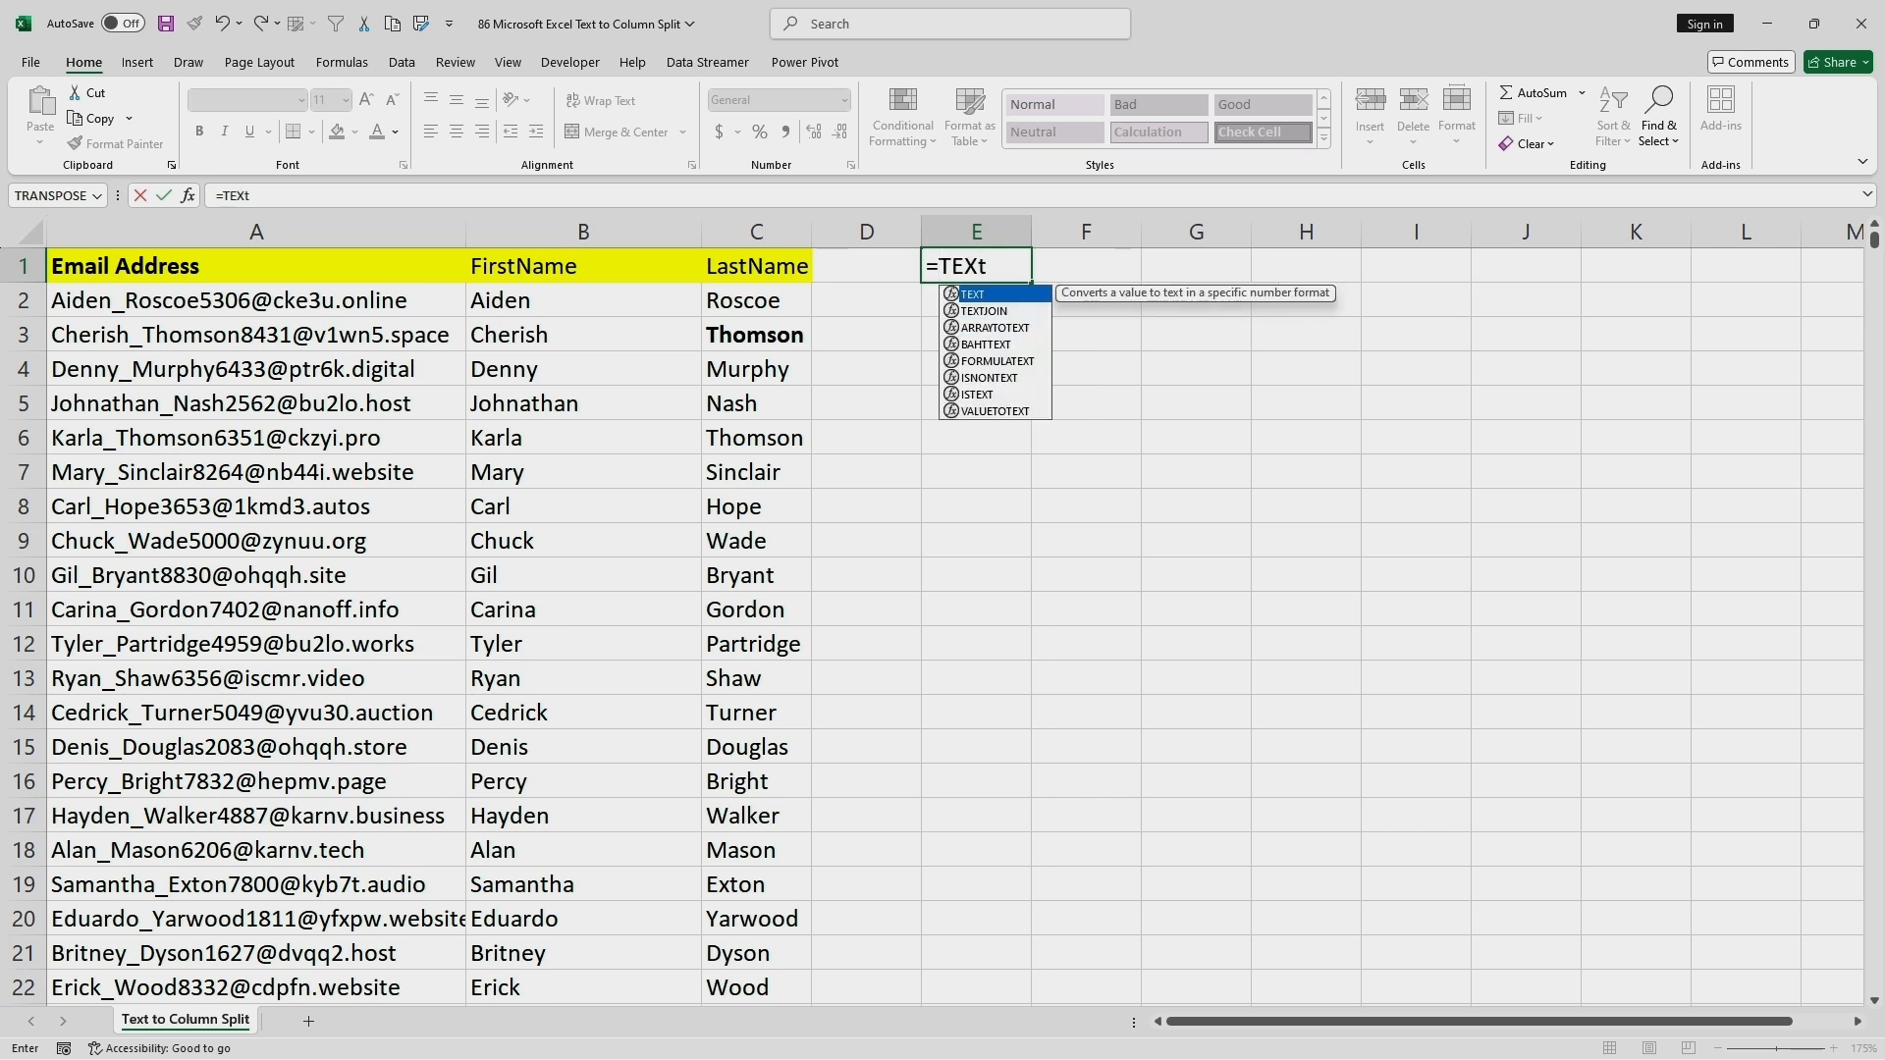
text(joi)
key(Tab)
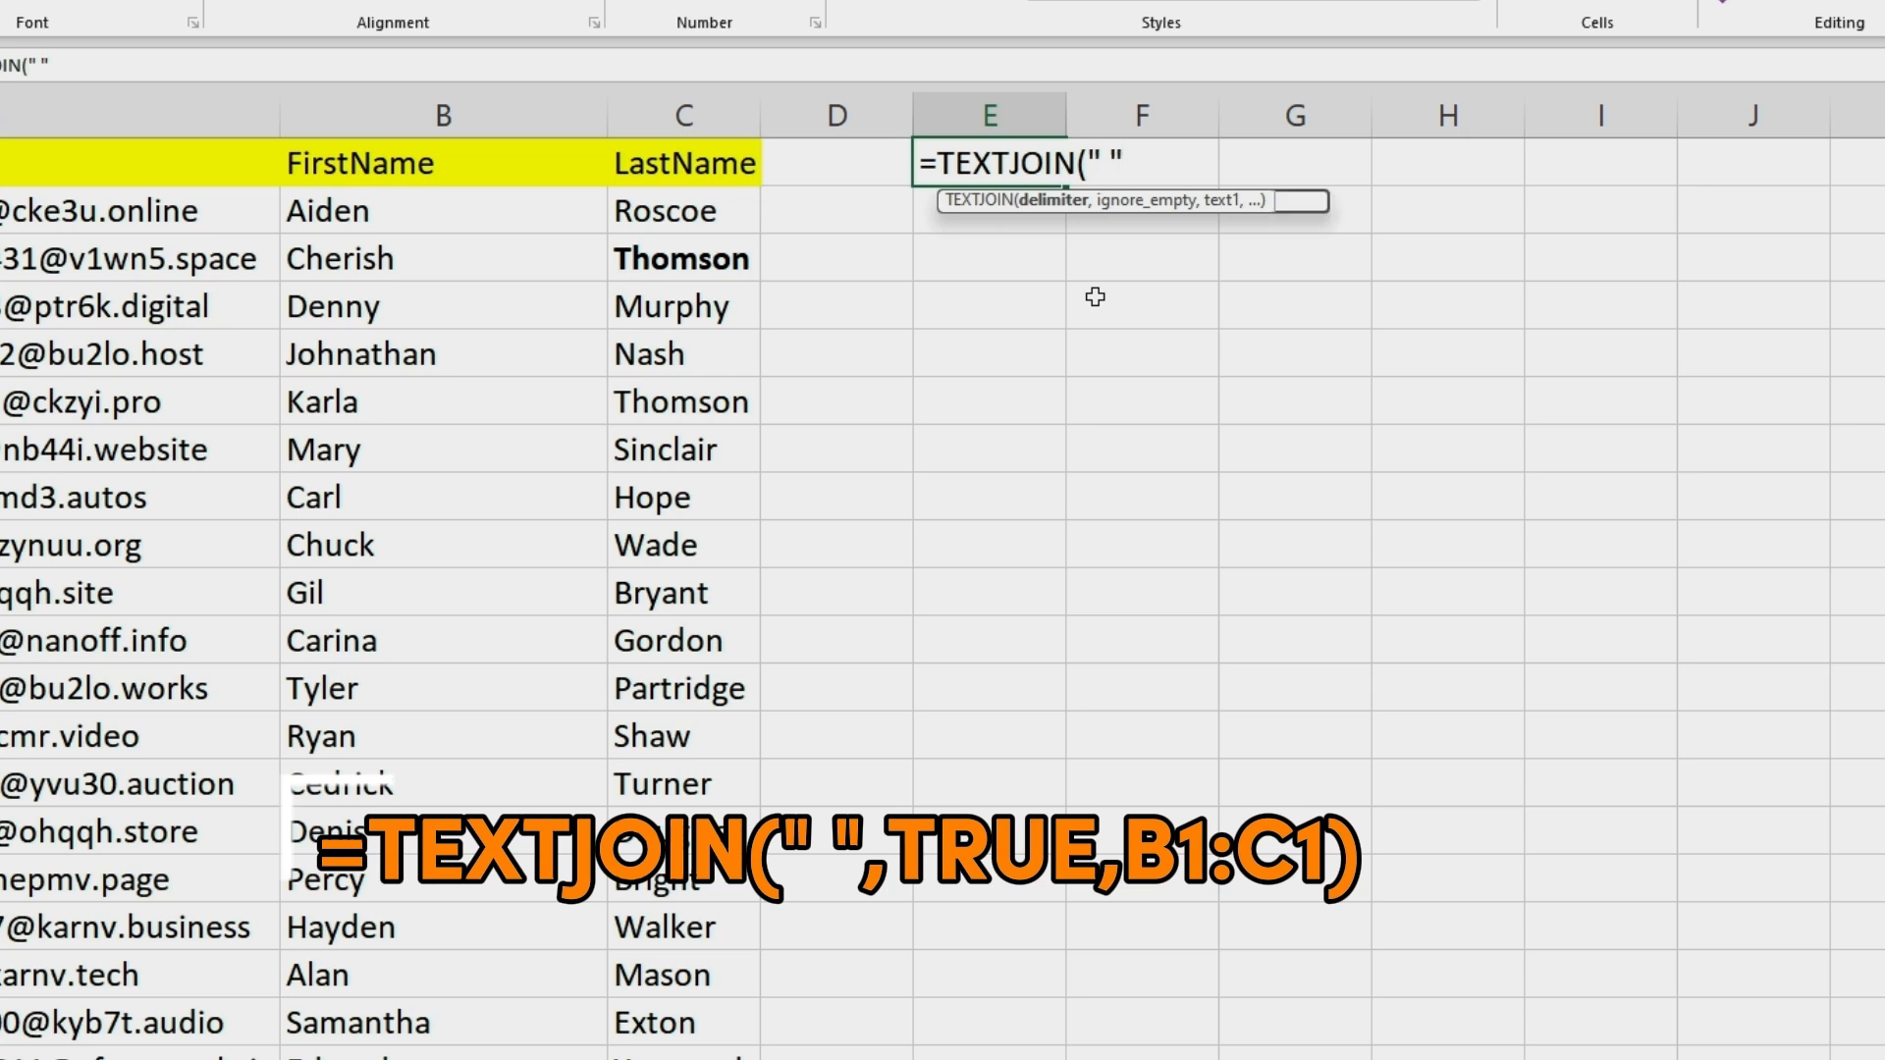
text(,)
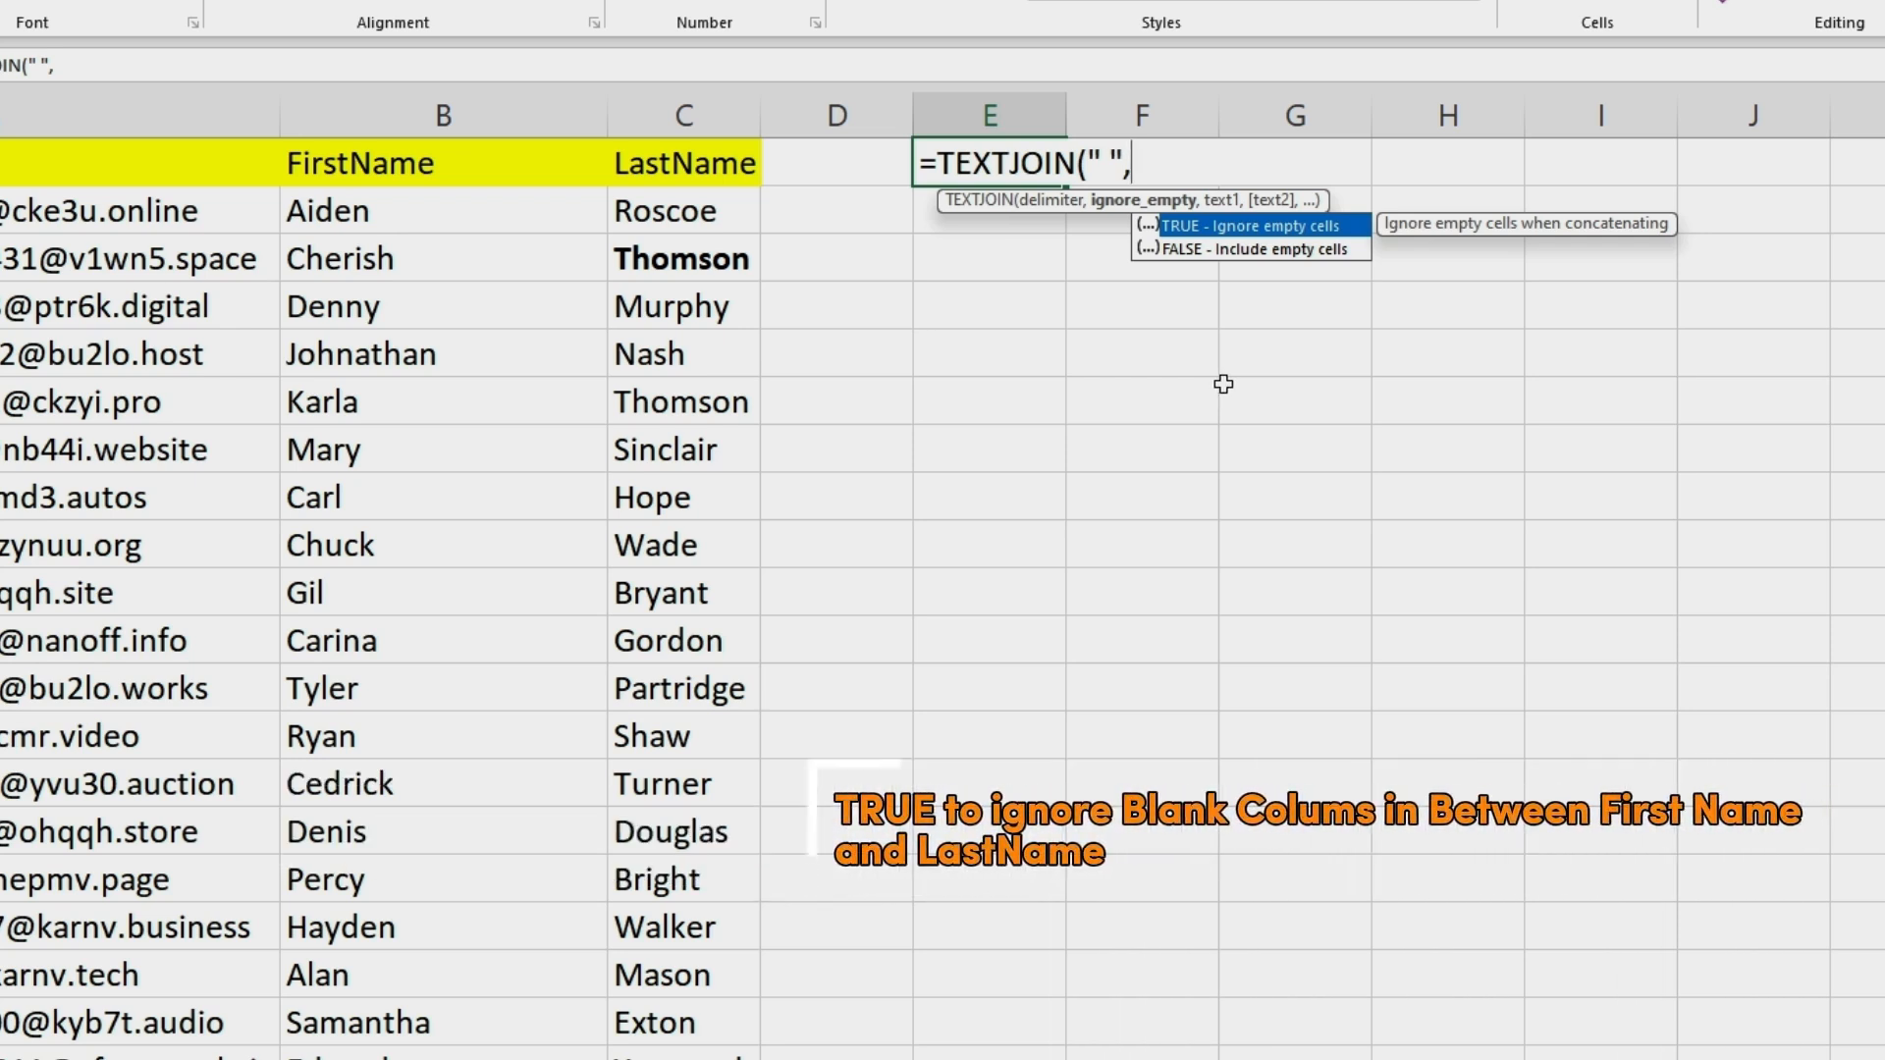
text(TRUE)
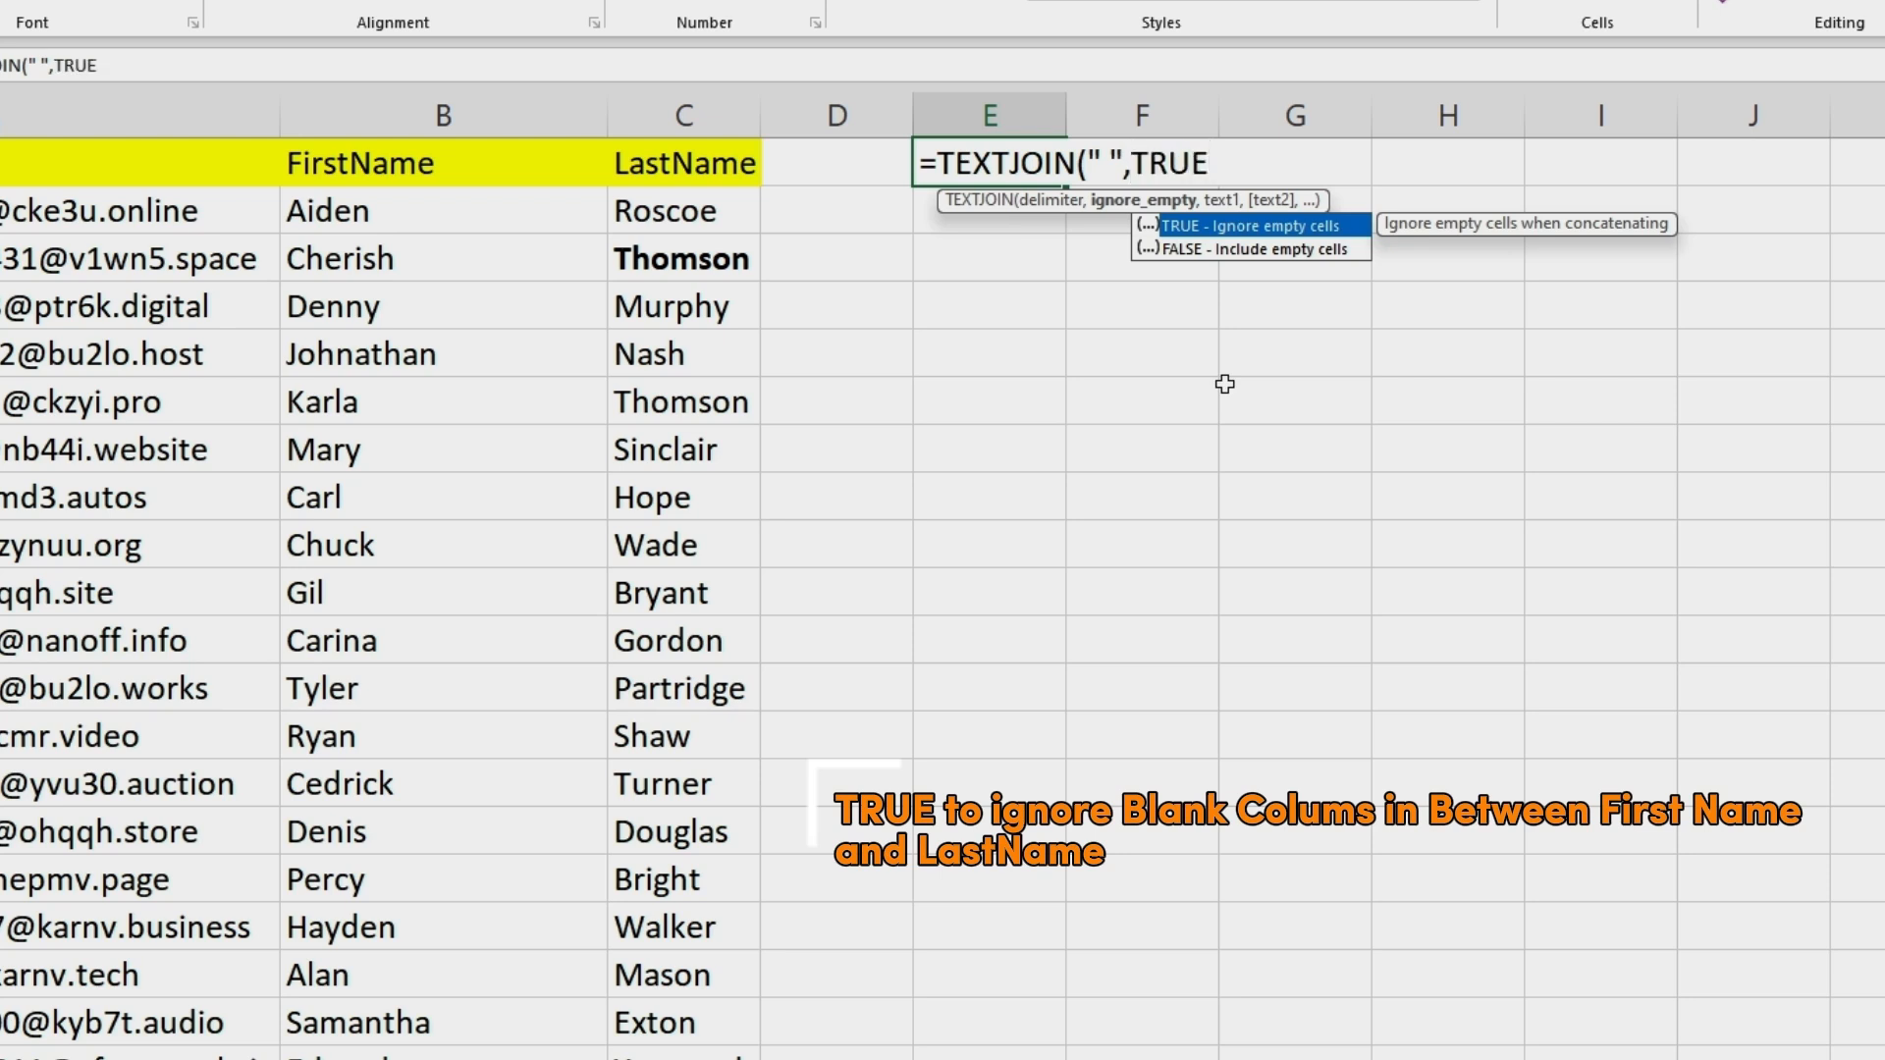
text(,)
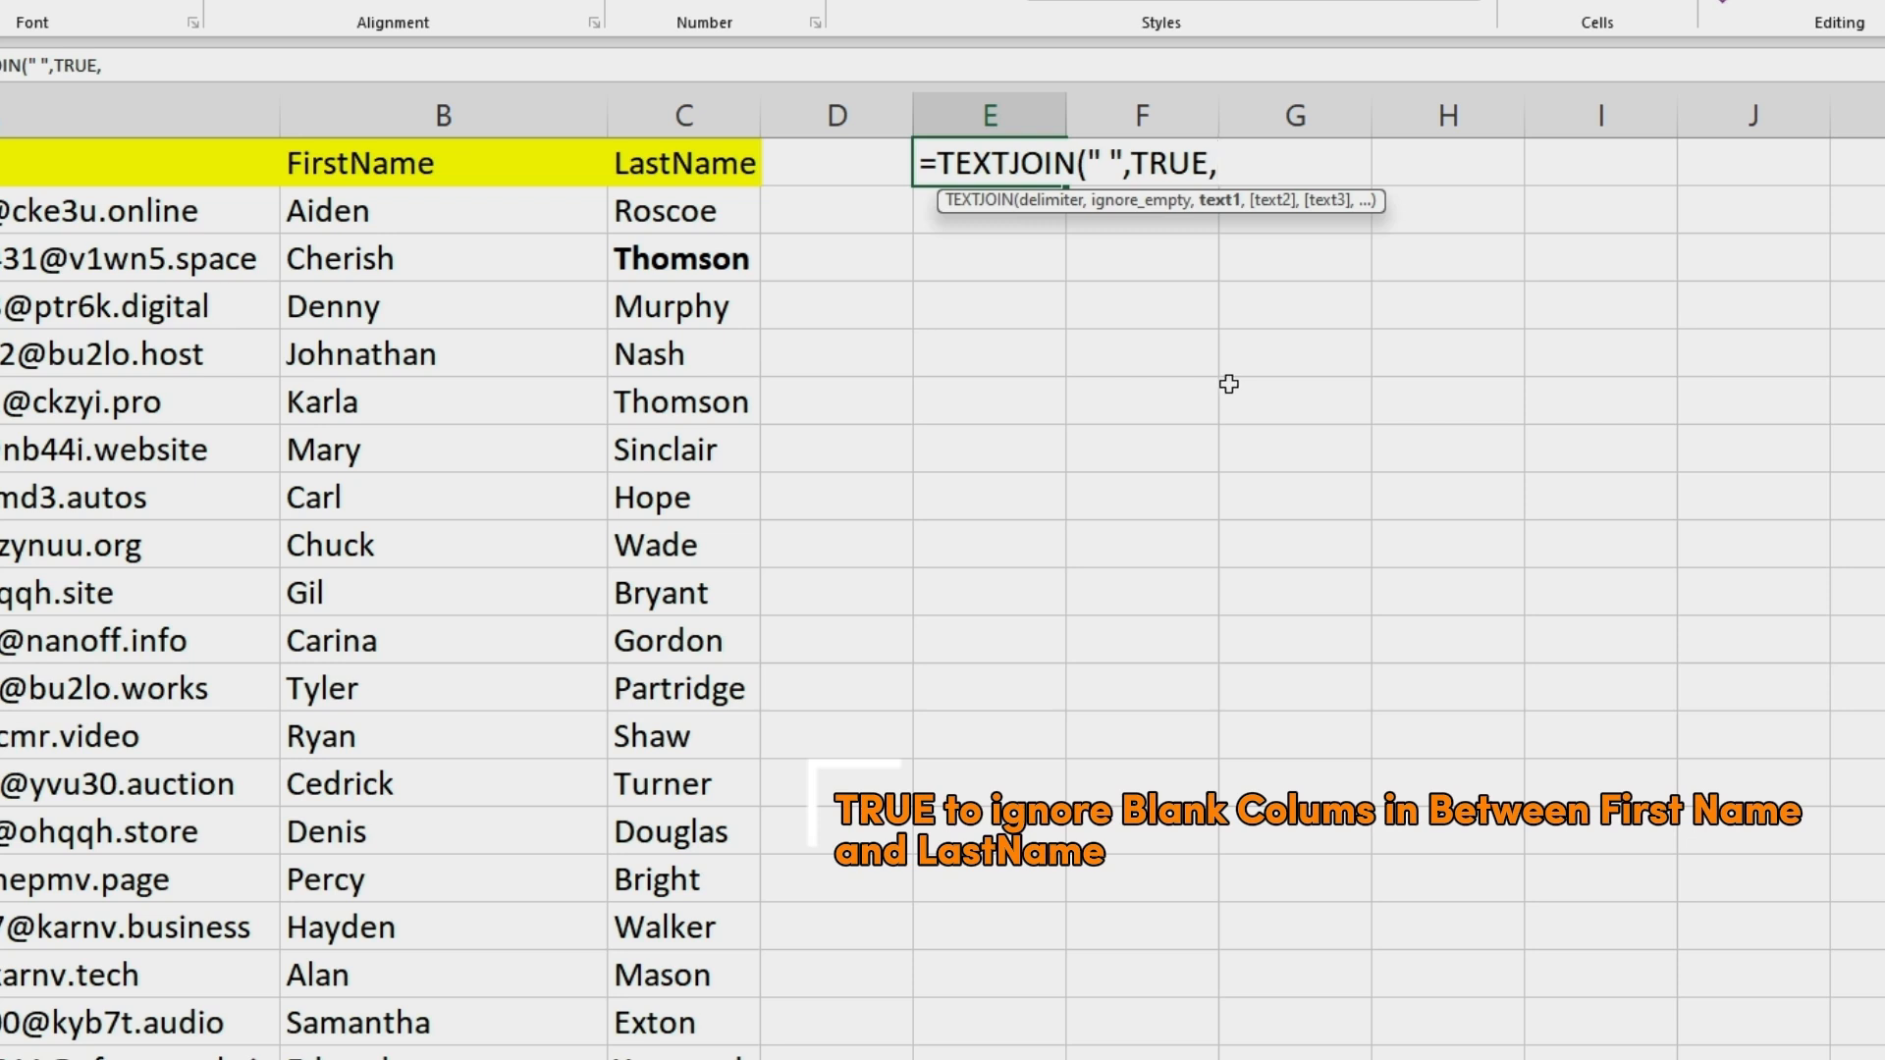
Complete the TEXTJOIN formula in E1 with the range B1:C1 as the text to join.
click(411, 169)
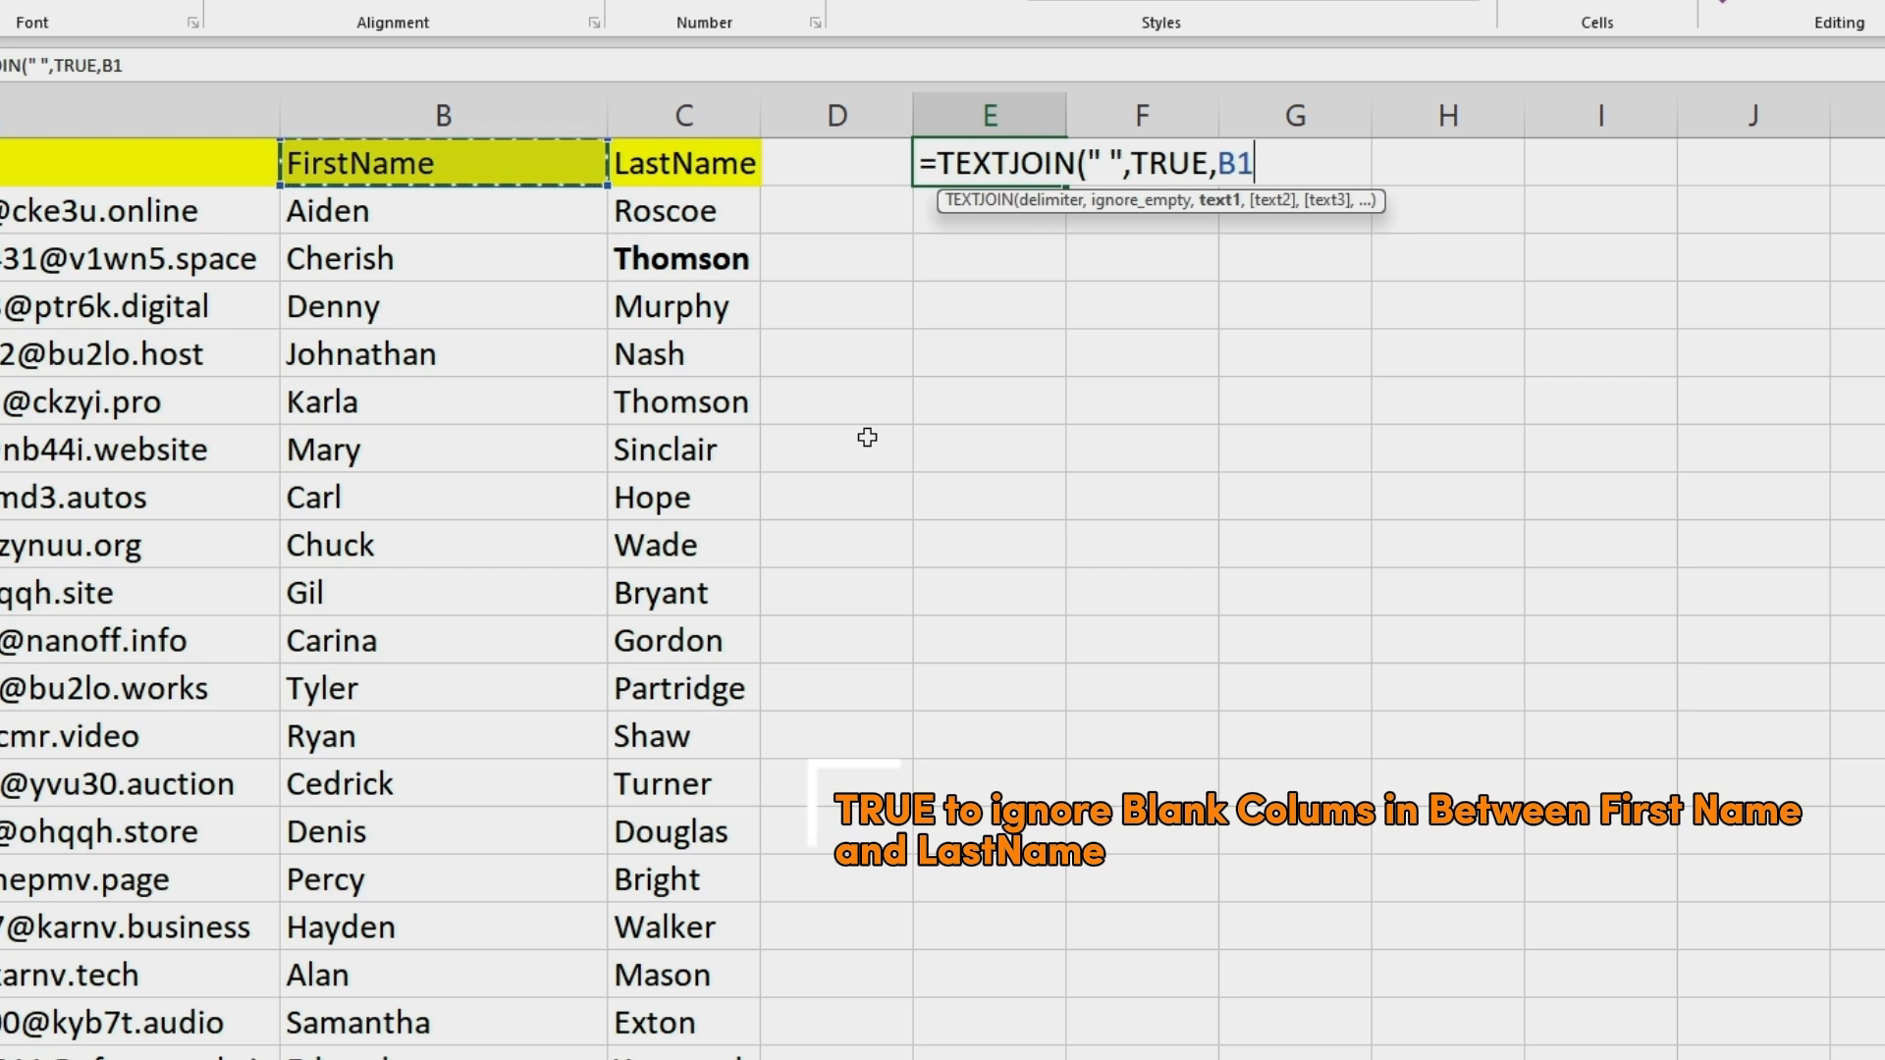
text(:B1)
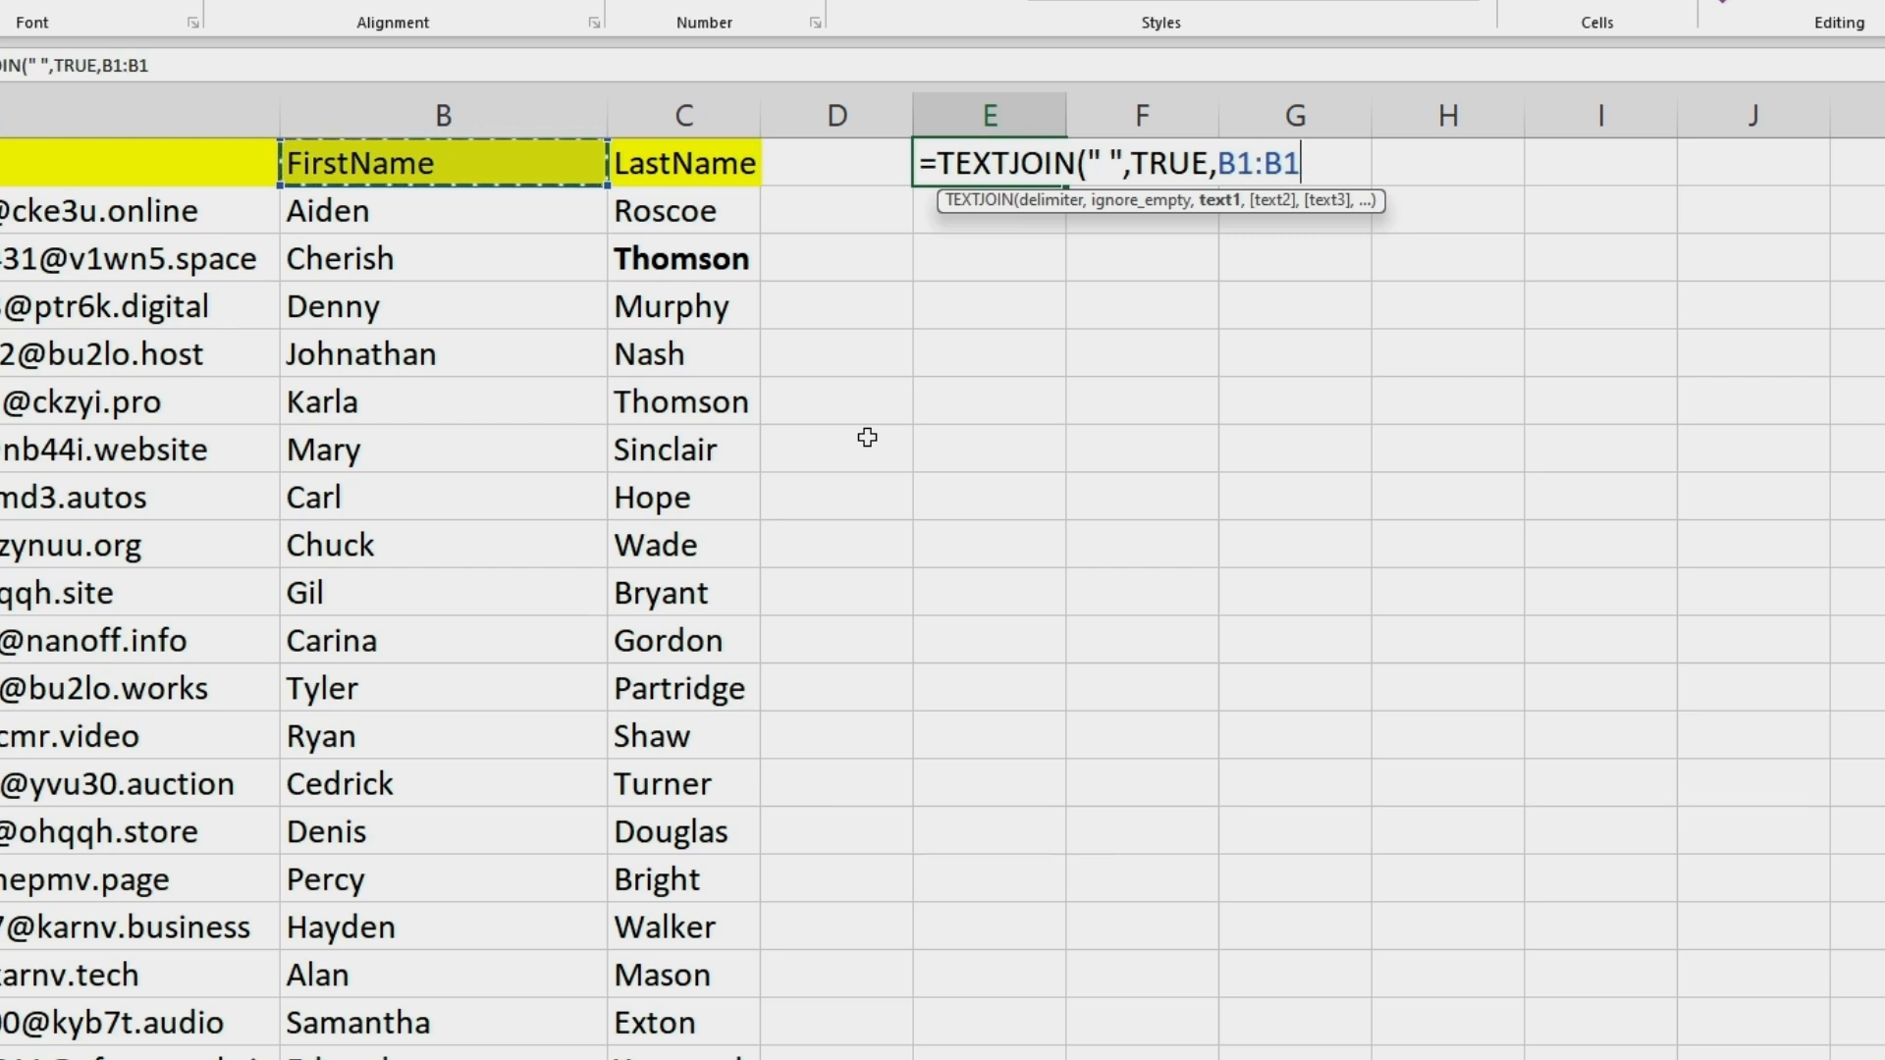
key(BackSpace)
key(BackSpace)
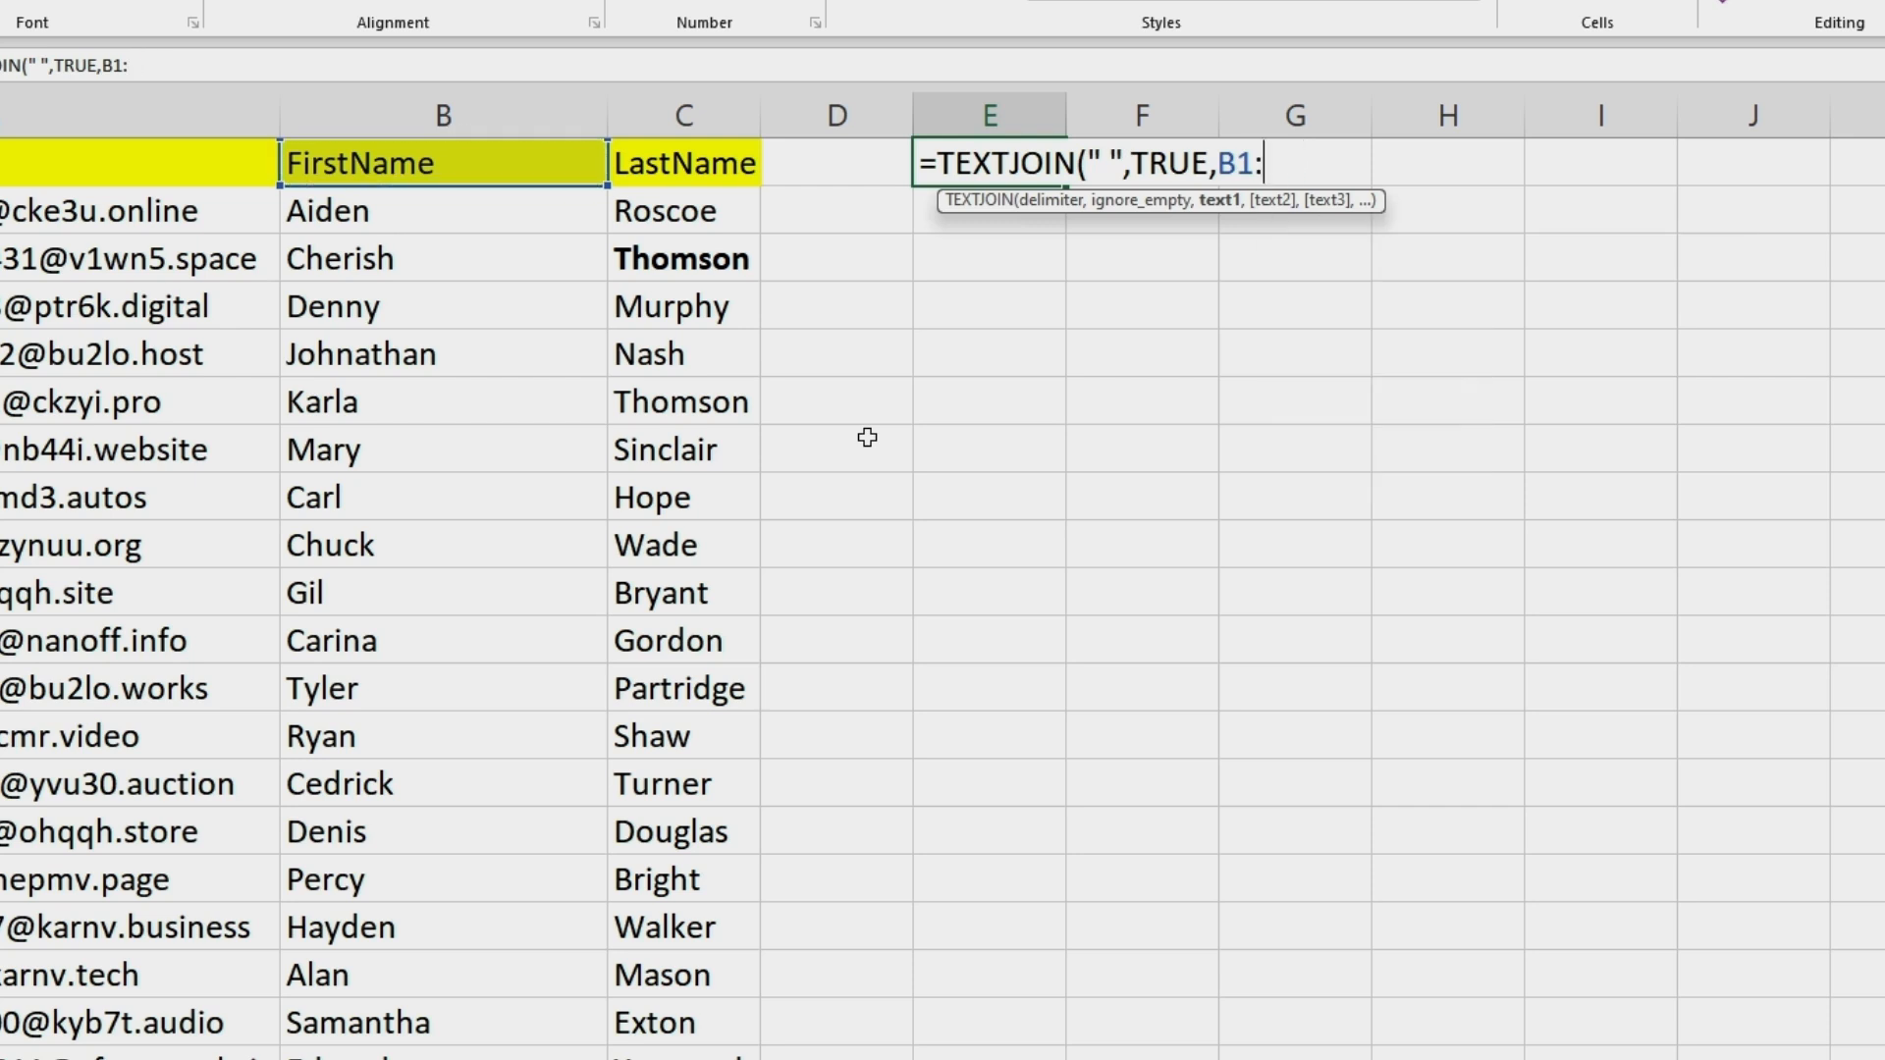
text(C1)
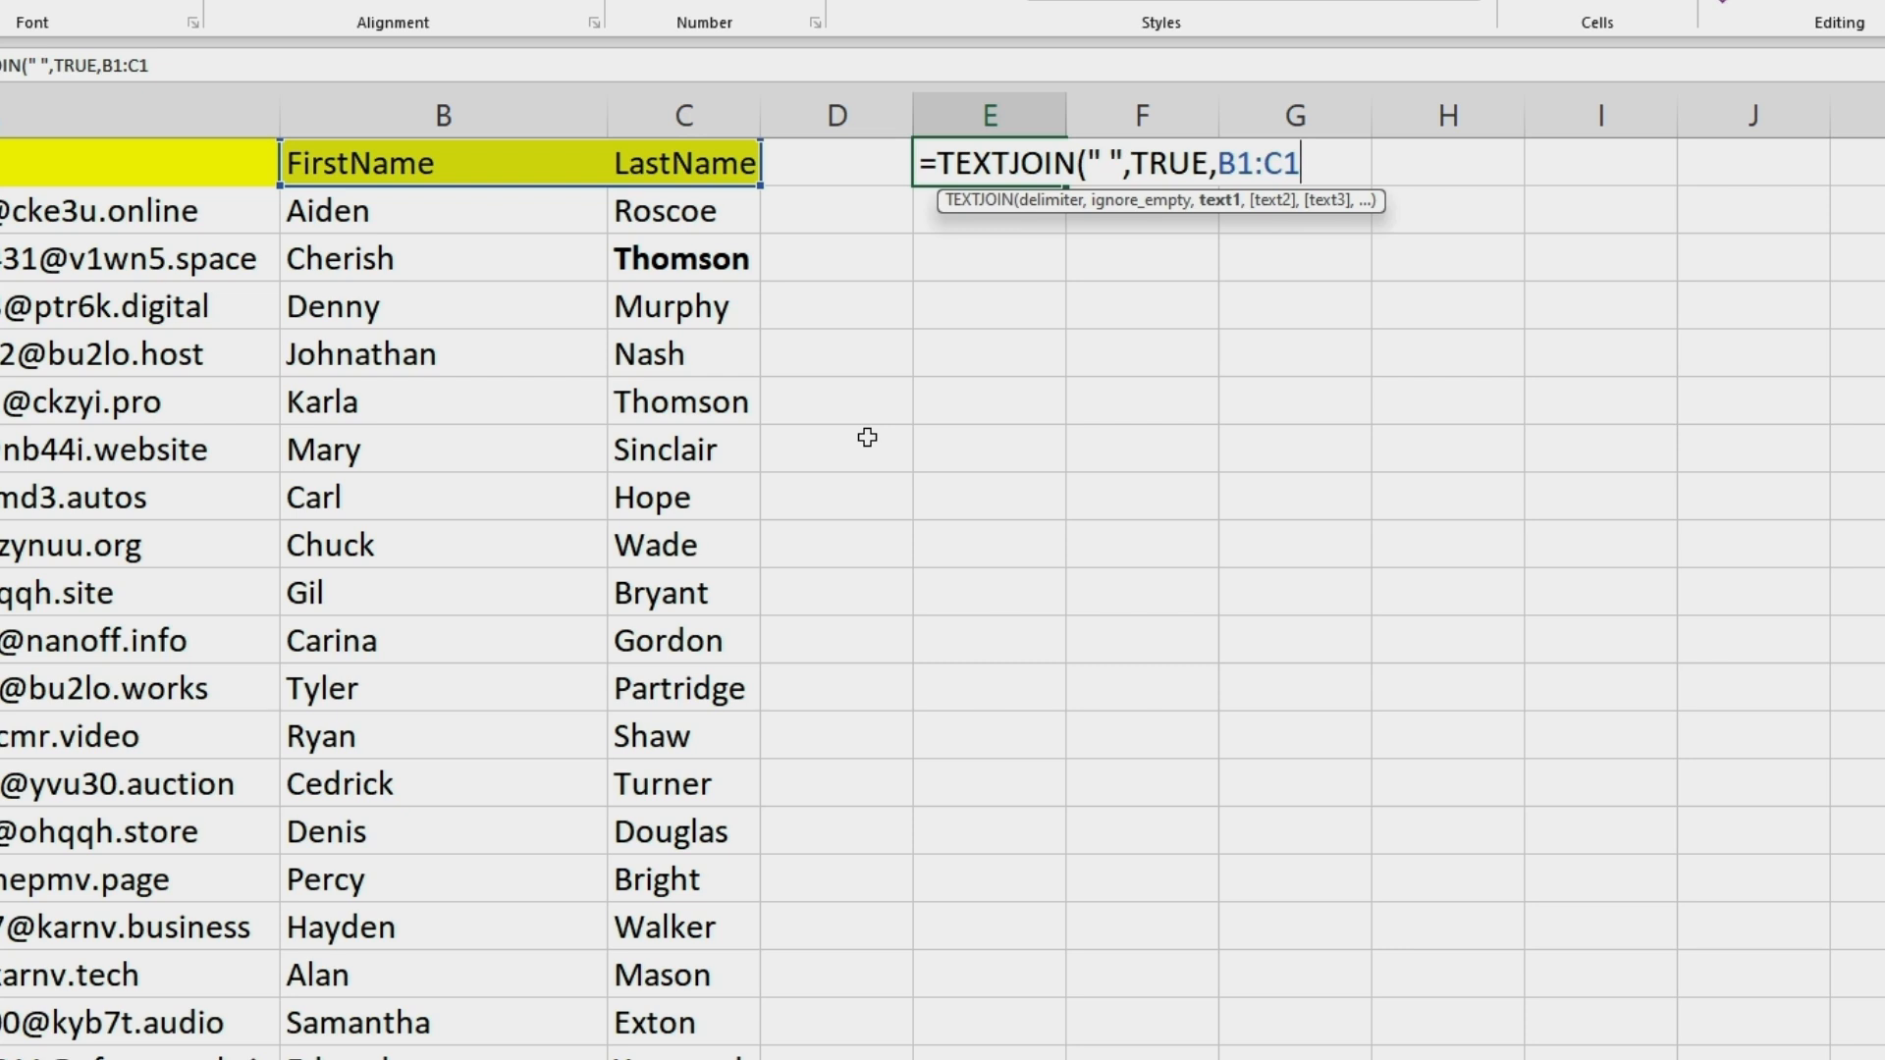
text())
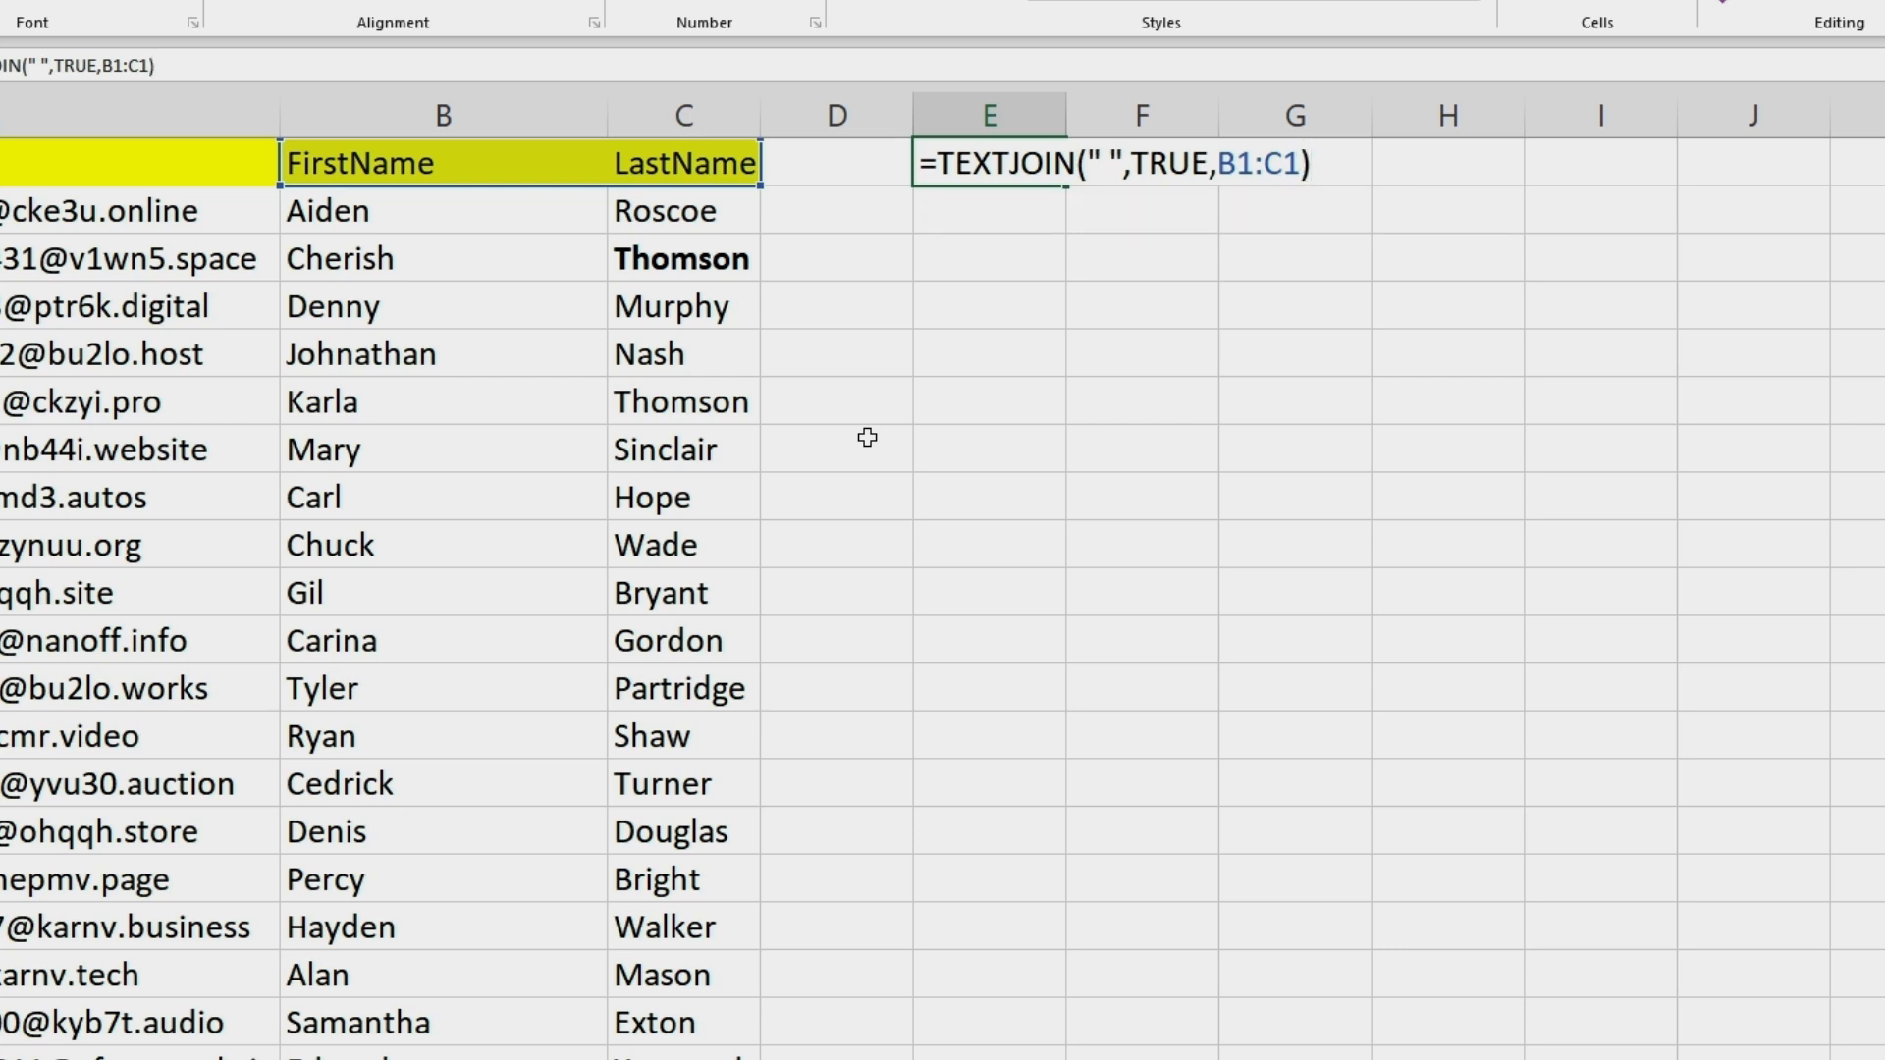
key(Return)
Autofit the width of column E and fill the TEXTJOIN formula from E1 down to the last data row.
double_click(1066, 115)
click(1097, 164)
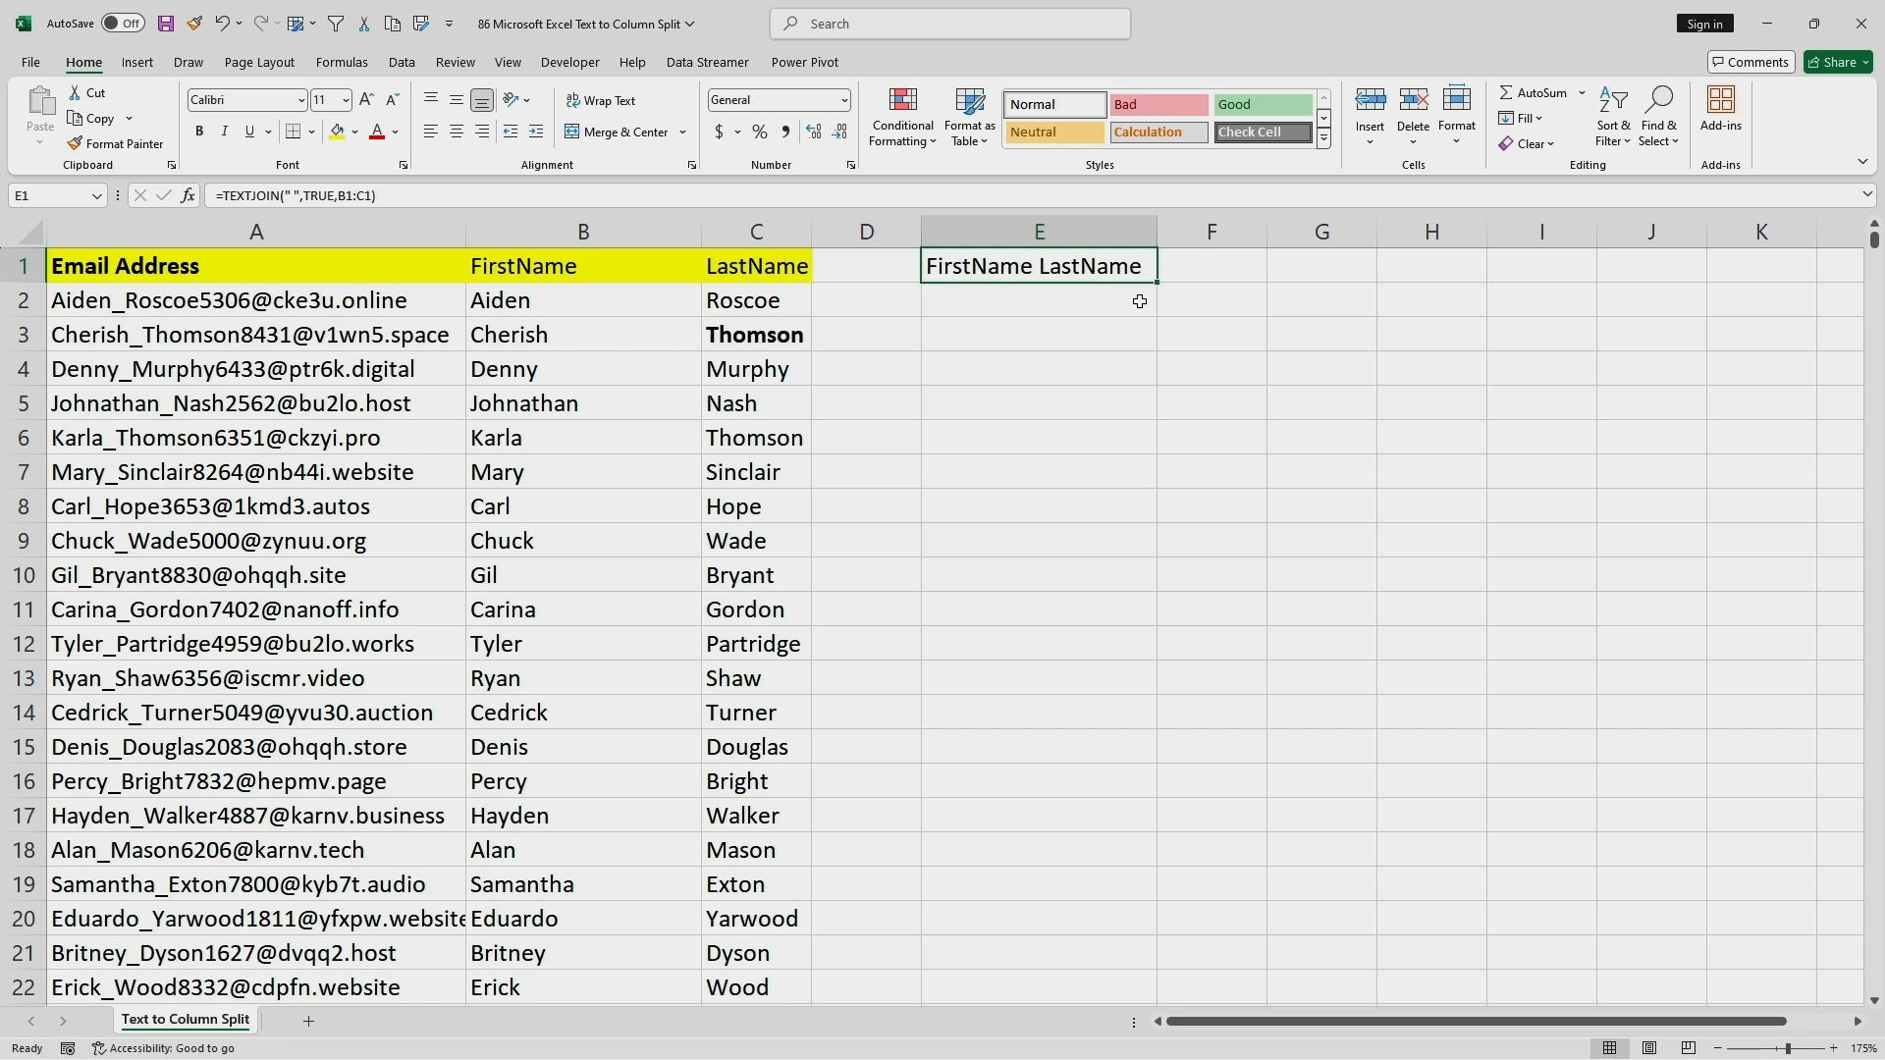
drag(1156, 282, 1098, 963)
scroll(1305, 725, up, 11)
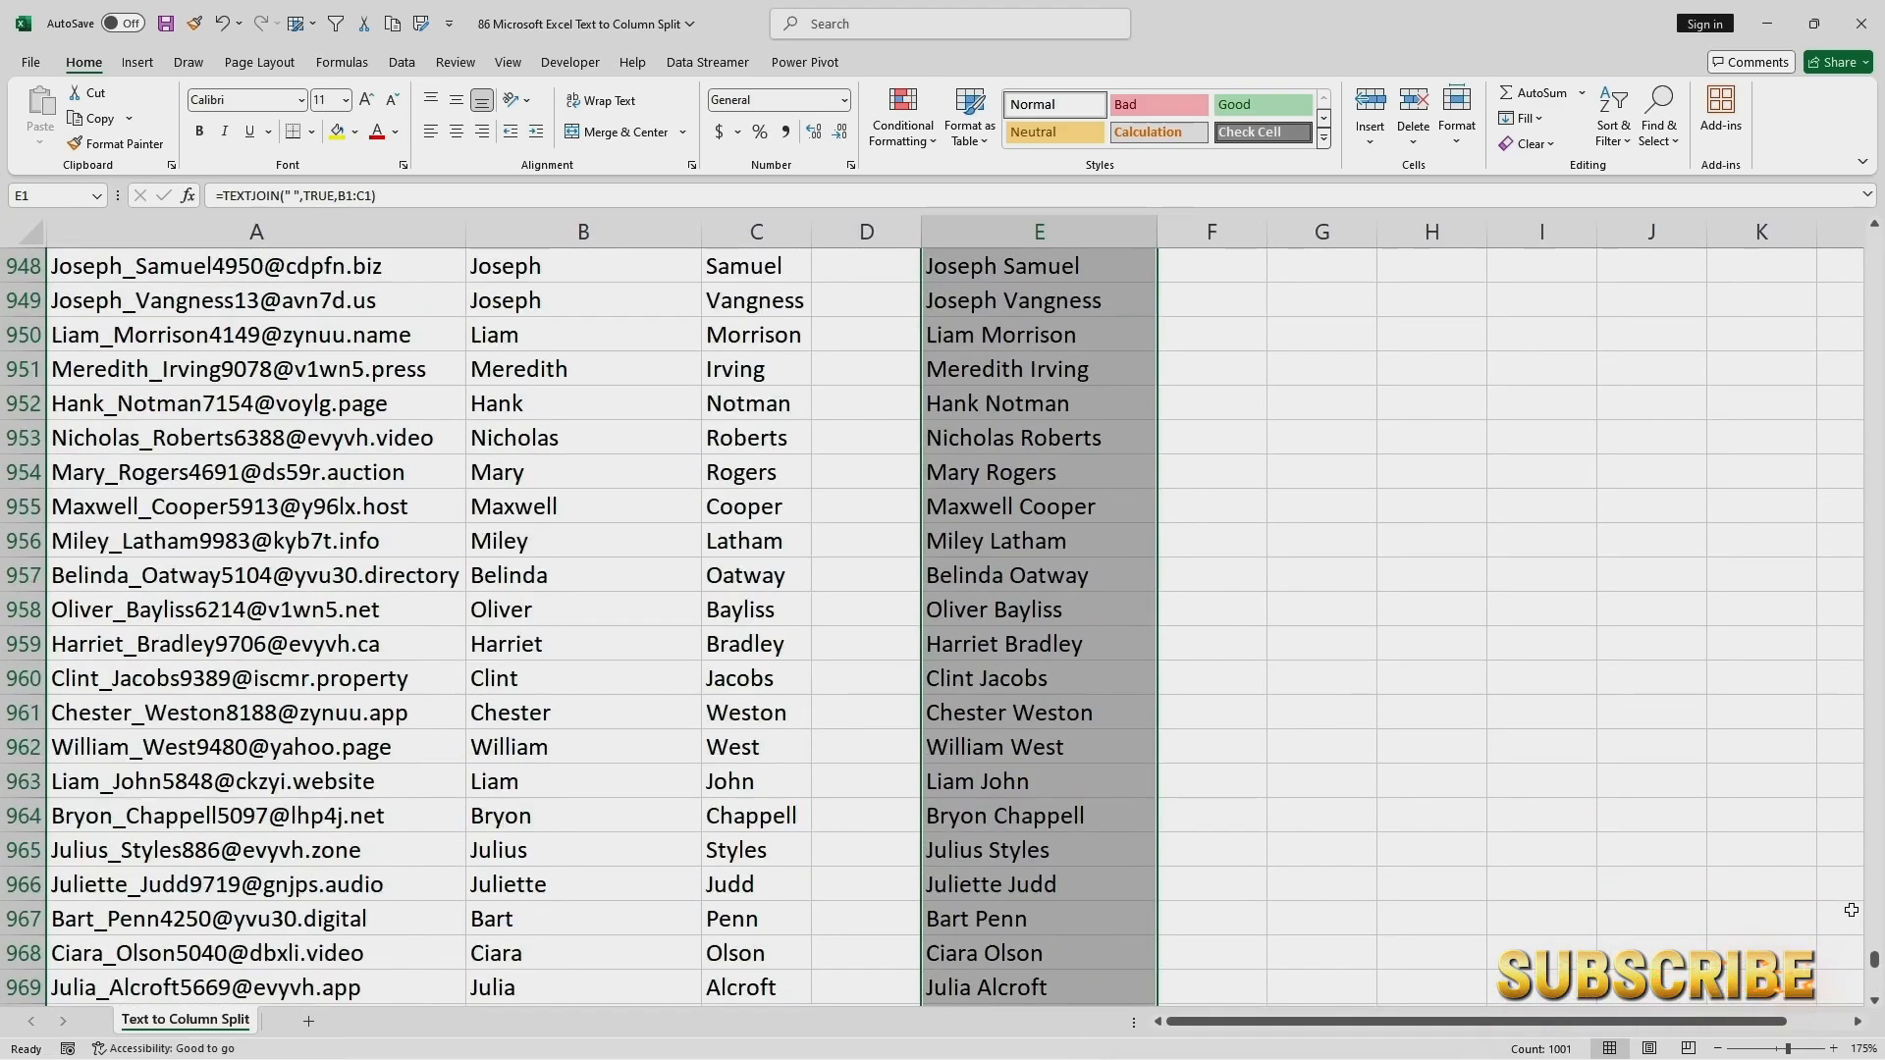
drag(1873, 962, 1875, 236)
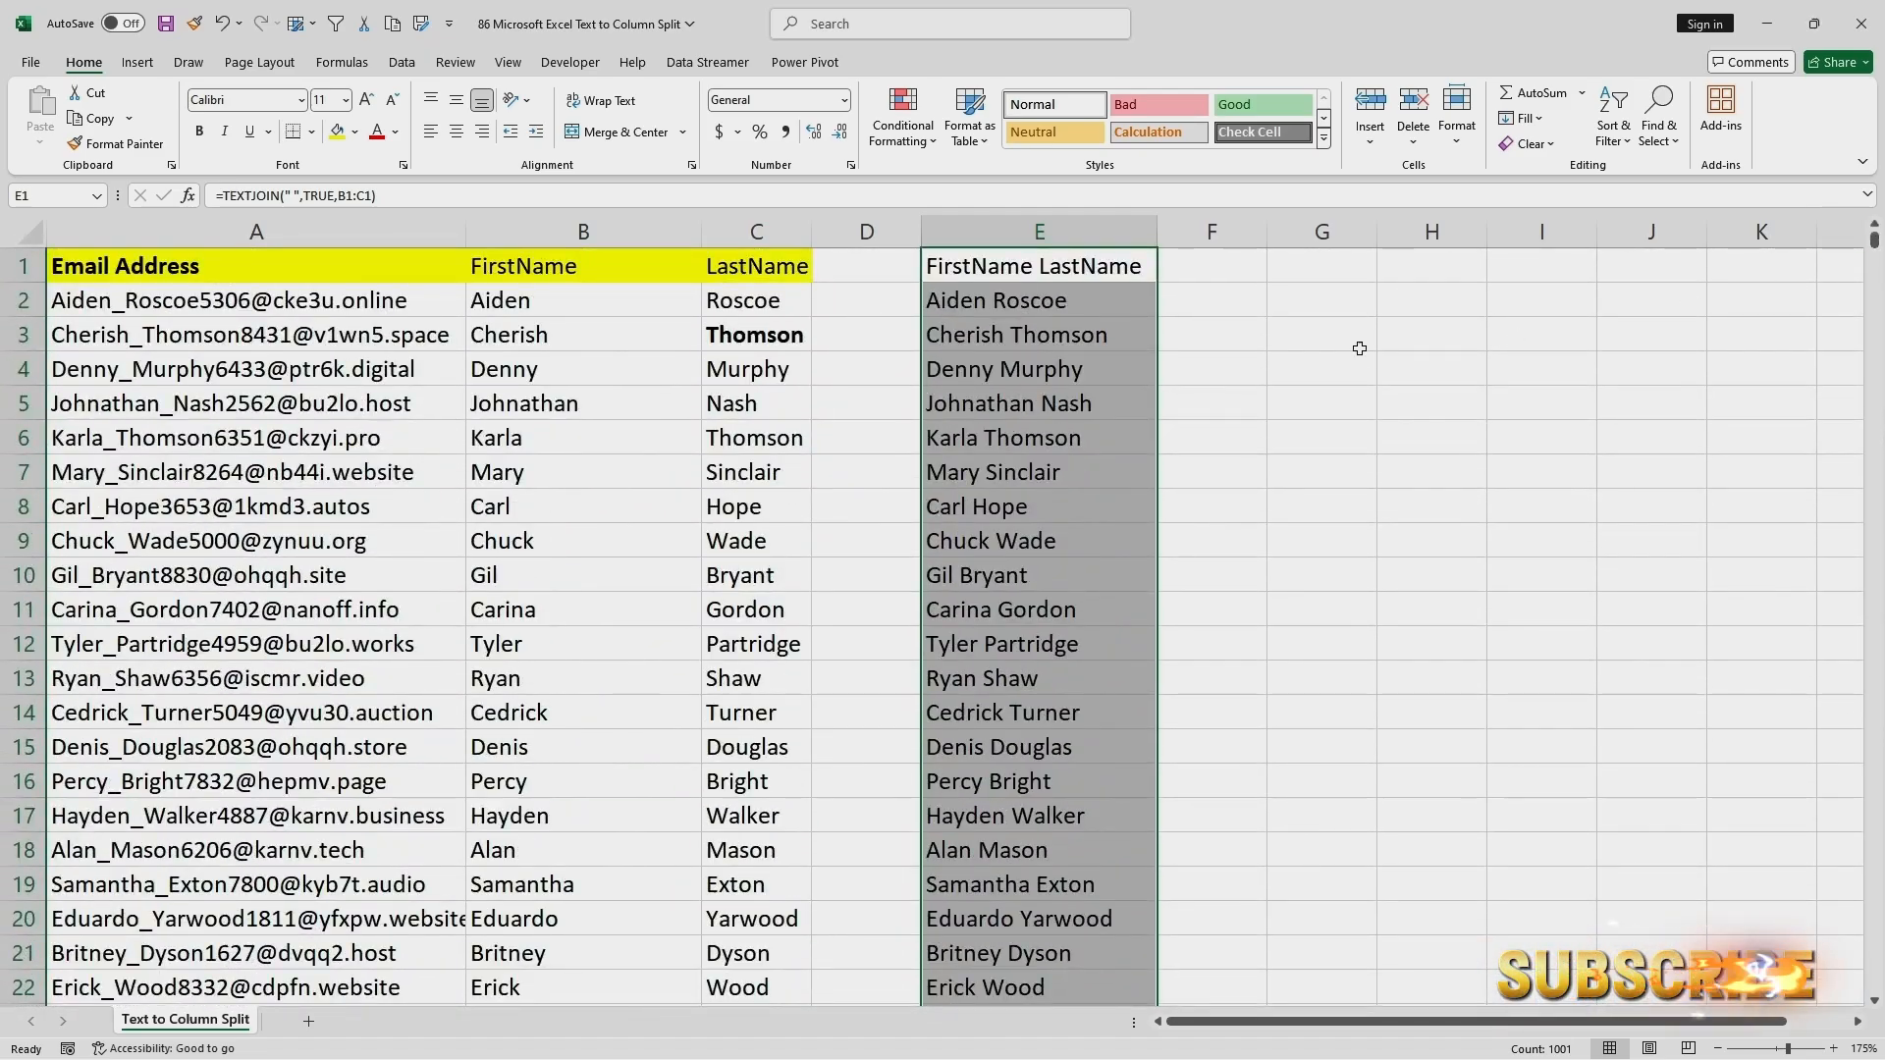
click(1120, 303)
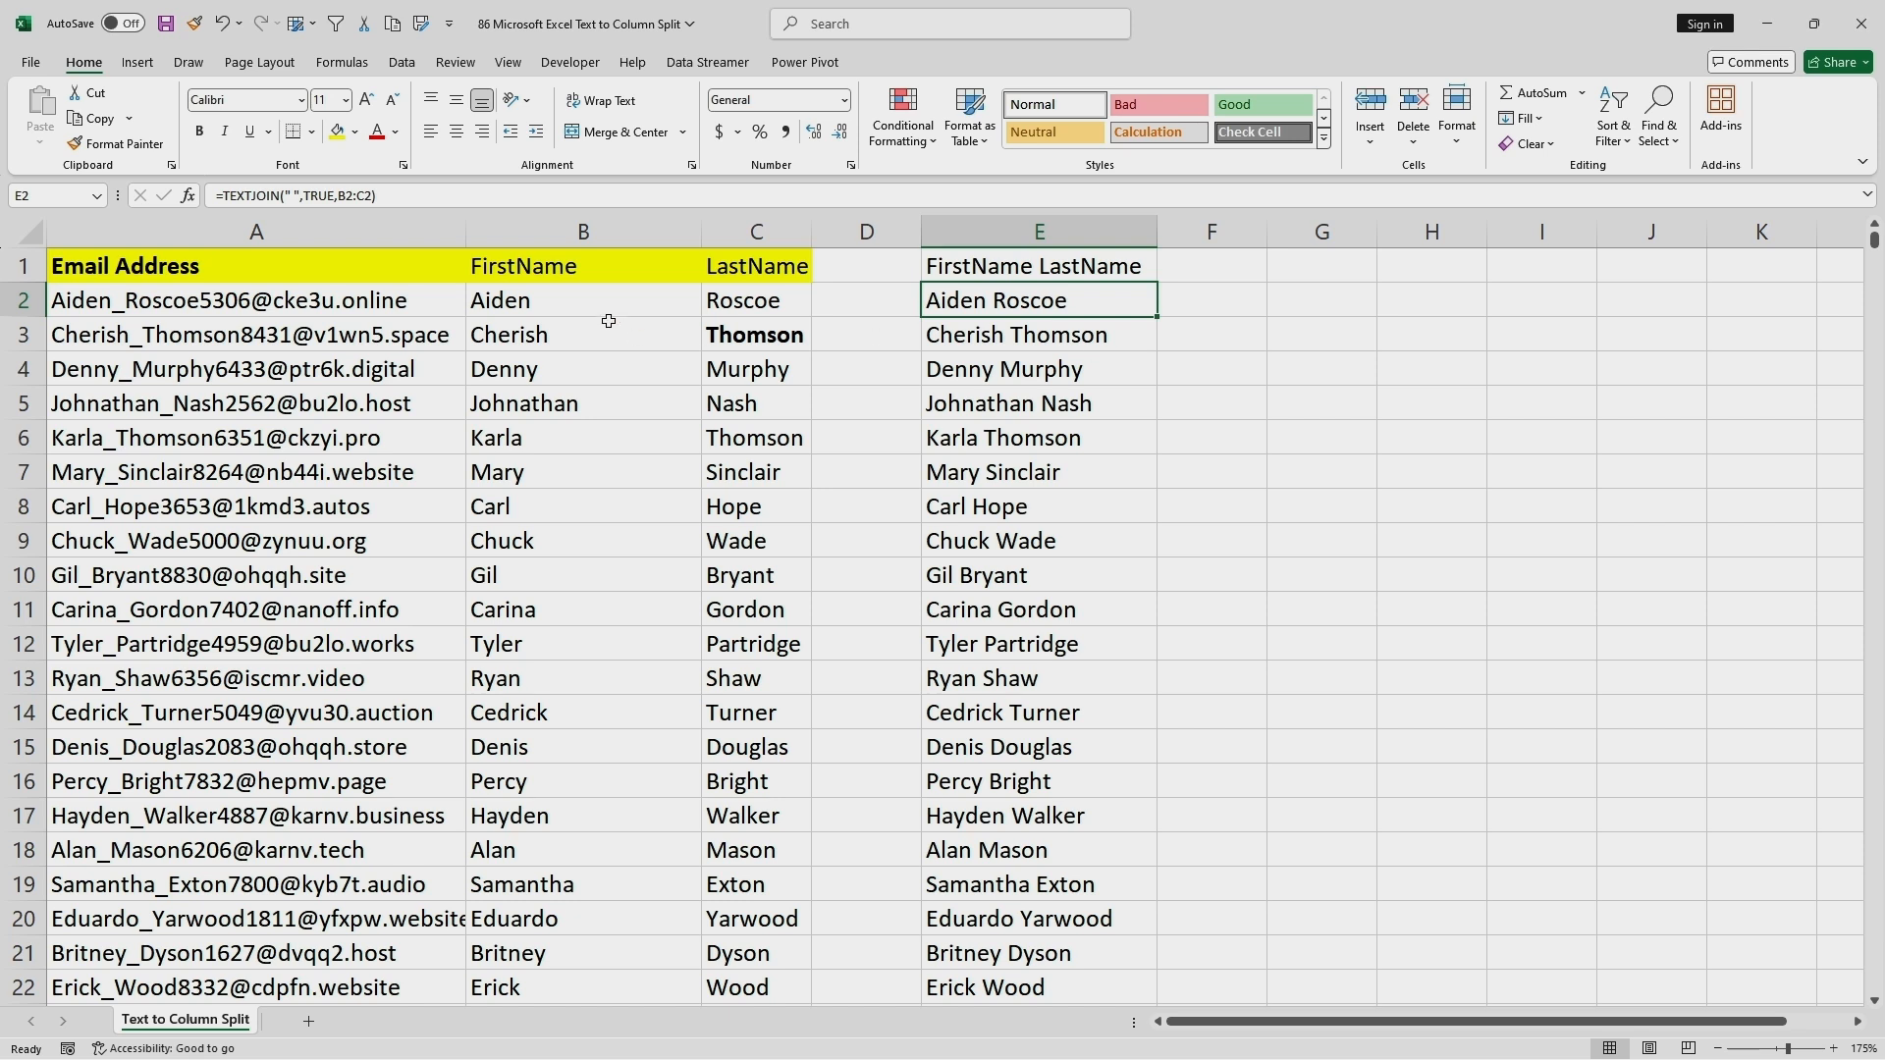
Copy the formatting of the FirstName header in B1 to the joined-name header in E1.
click(569, 279)
click(94, 122)
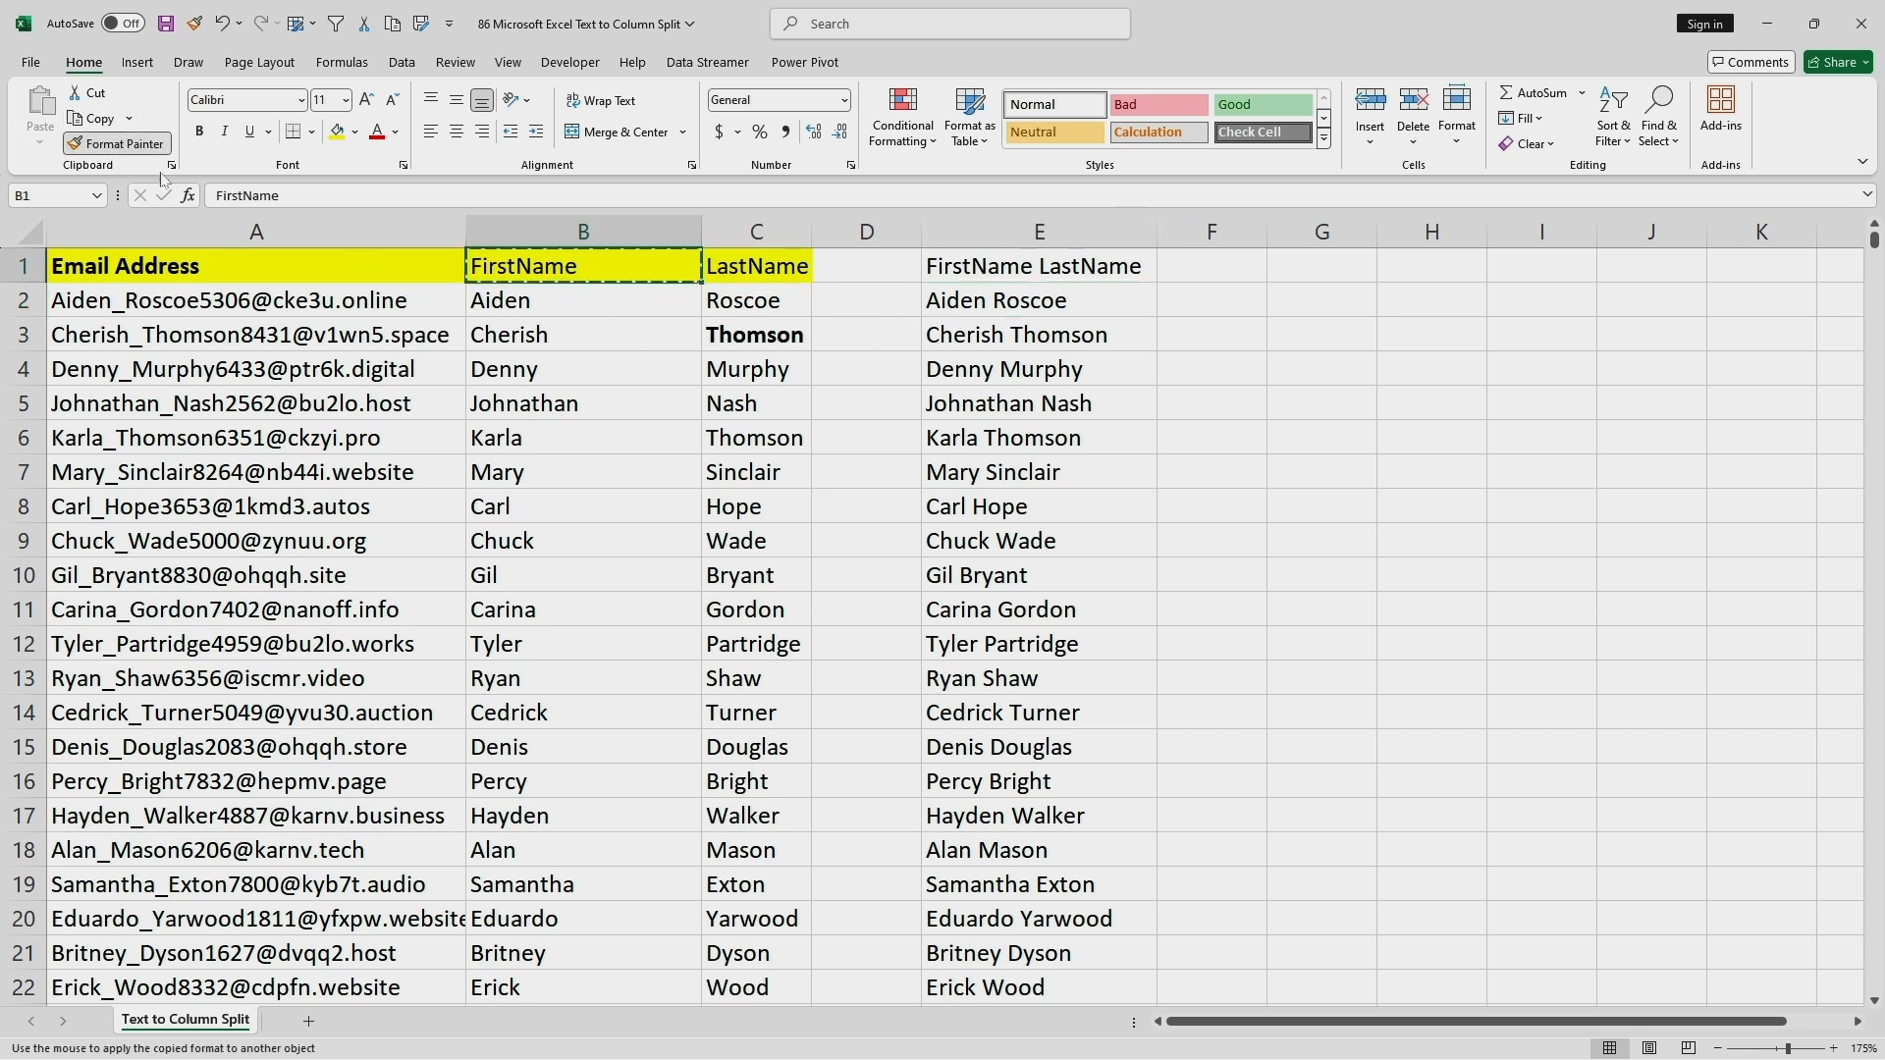
click(115, 143)
click(982, 266)
click(1047, 369)
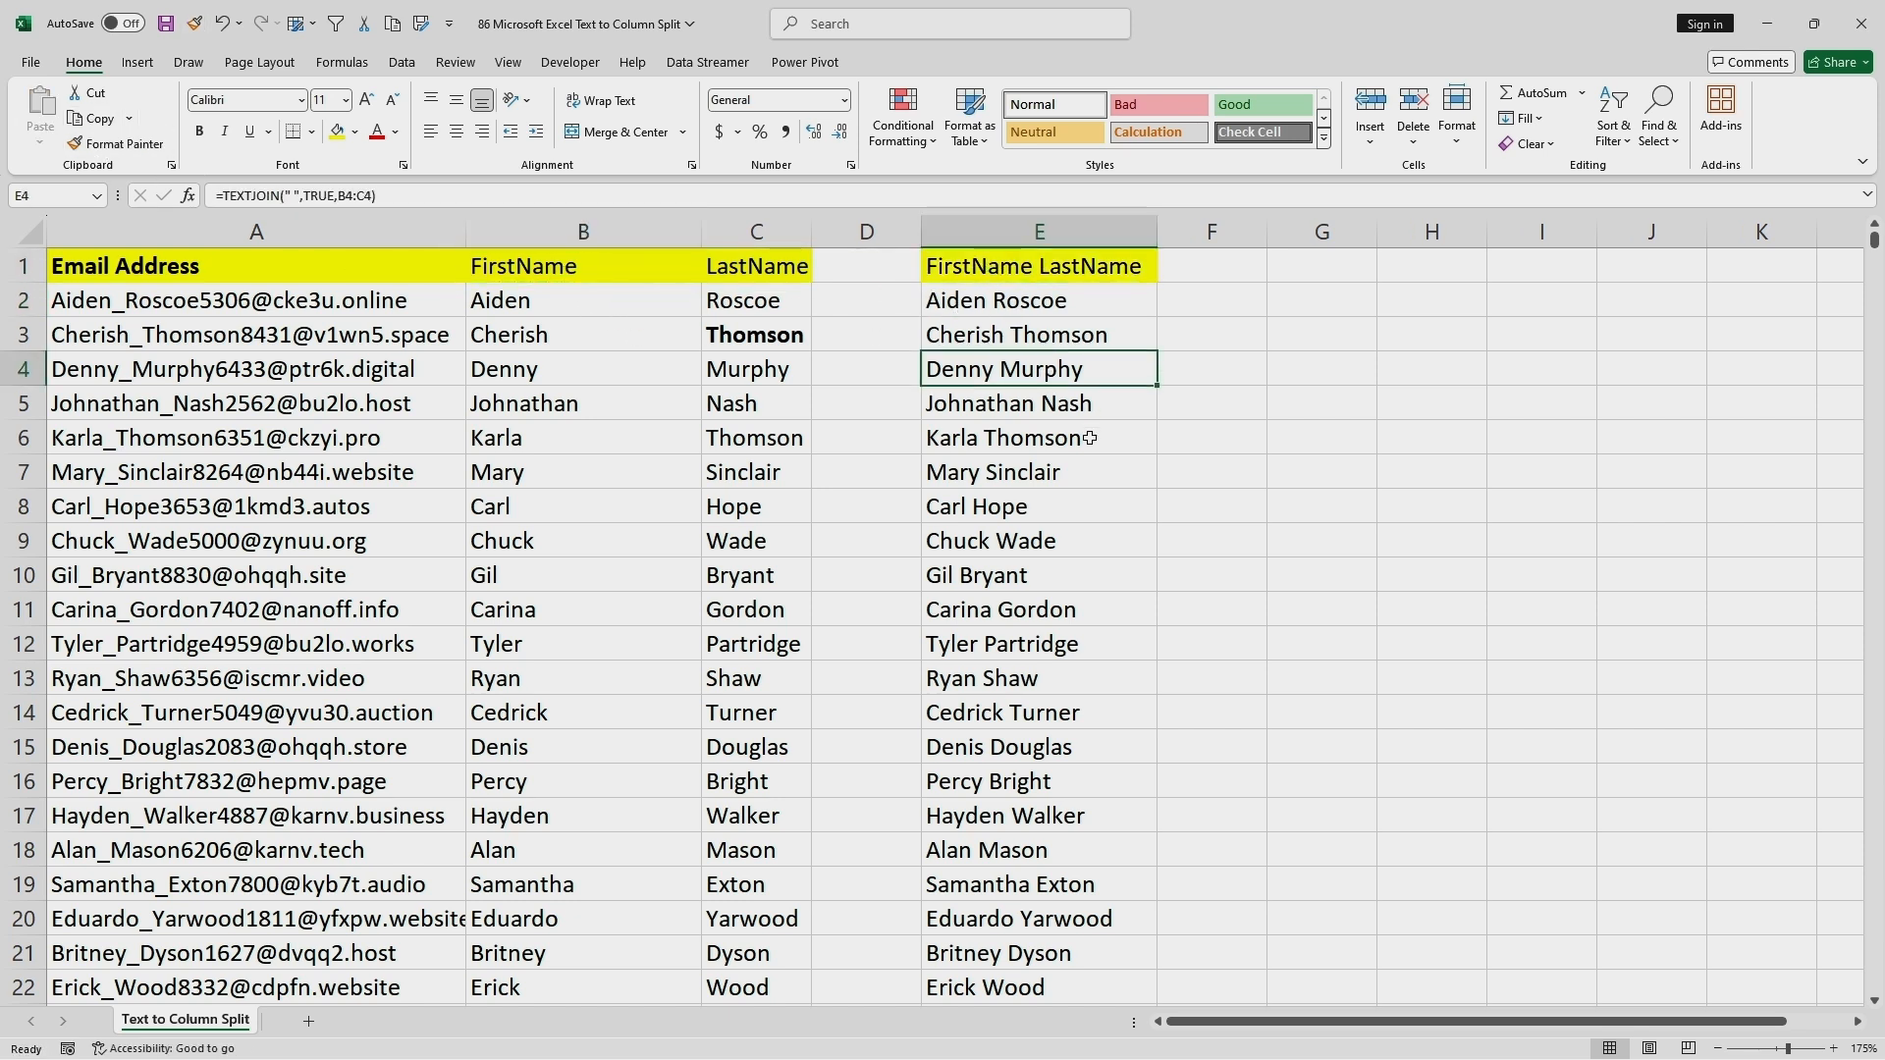